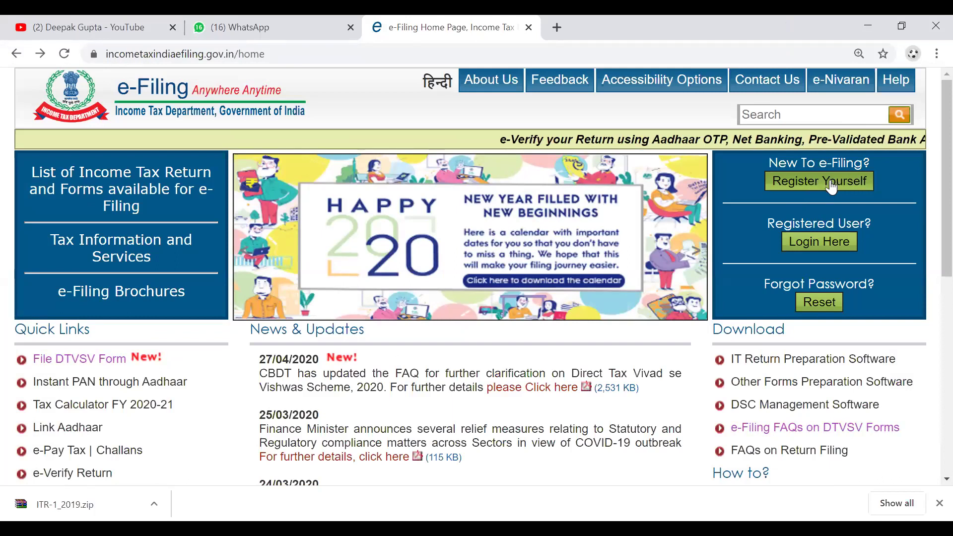
Step: Log in to the e-Filing portal with the taxpayer's user ID, password and captcha code
click(801, 250)
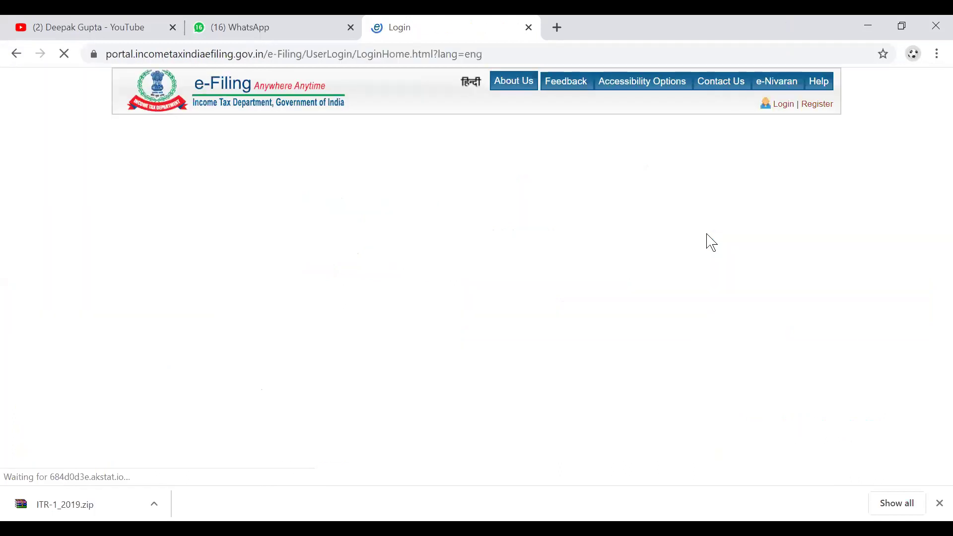
click(402, 181)
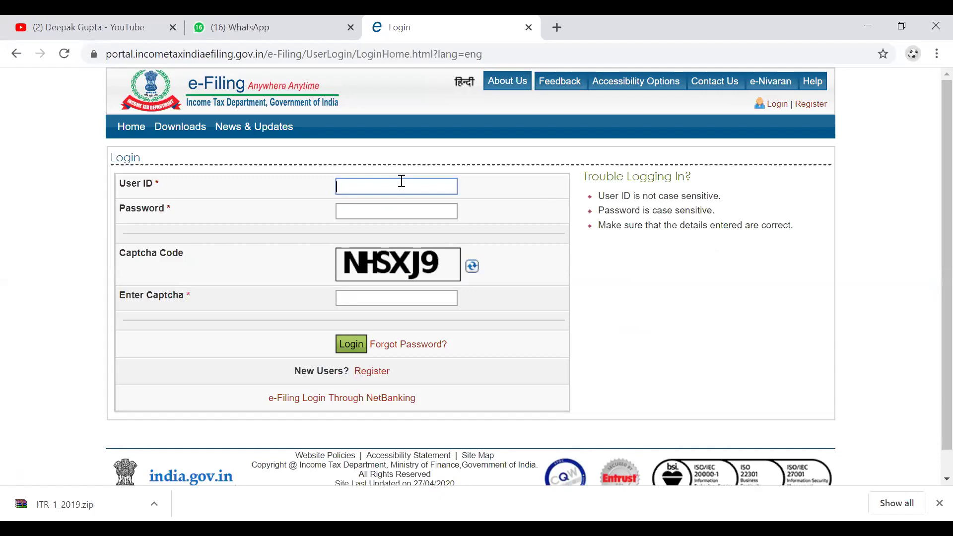
click(391, 206)
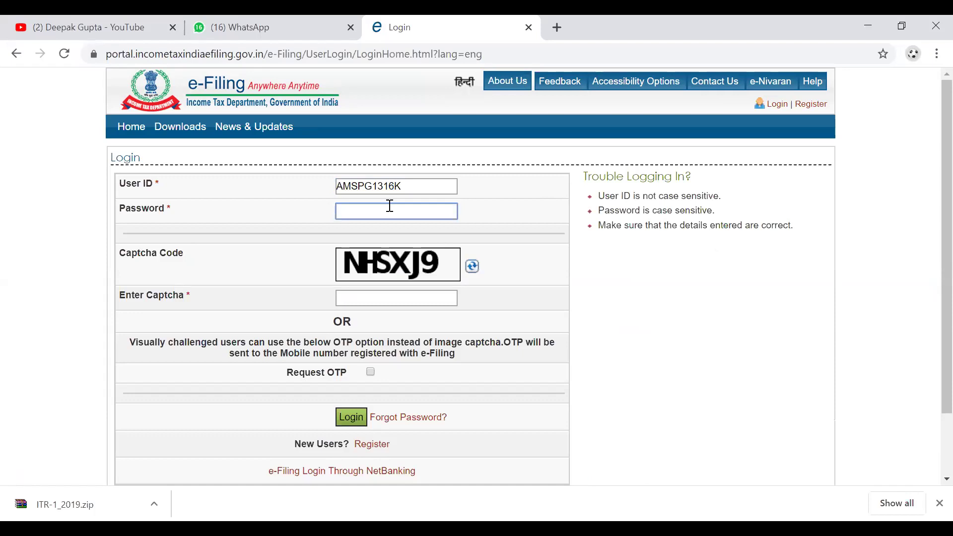
text(••••••••)
key(Tab)
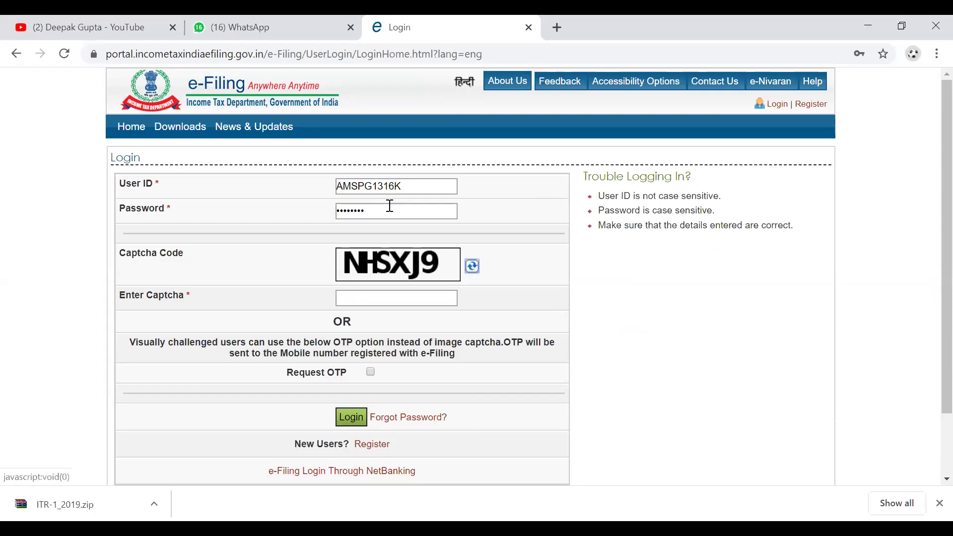
click(383, 294)
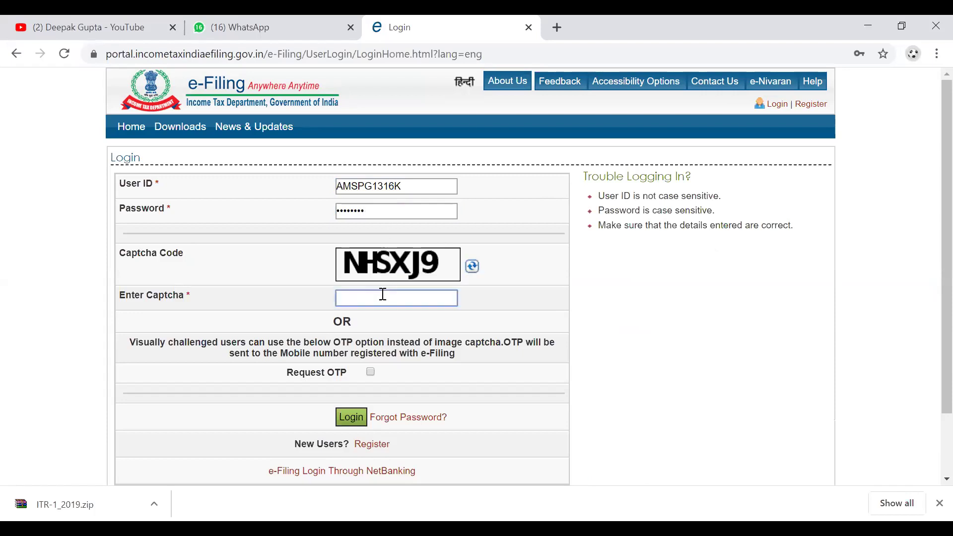
text(NHSXJ9)
click(353, 422)
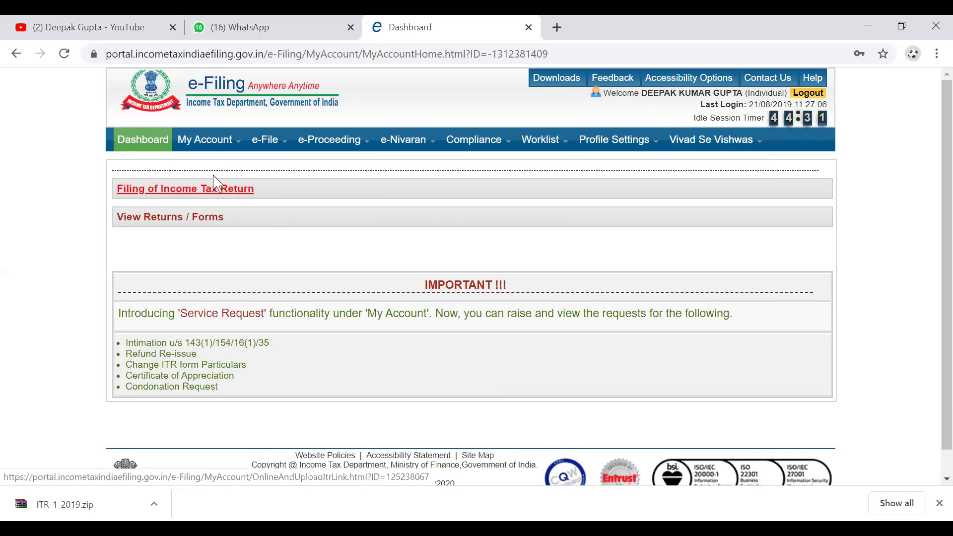
click(281, 146)
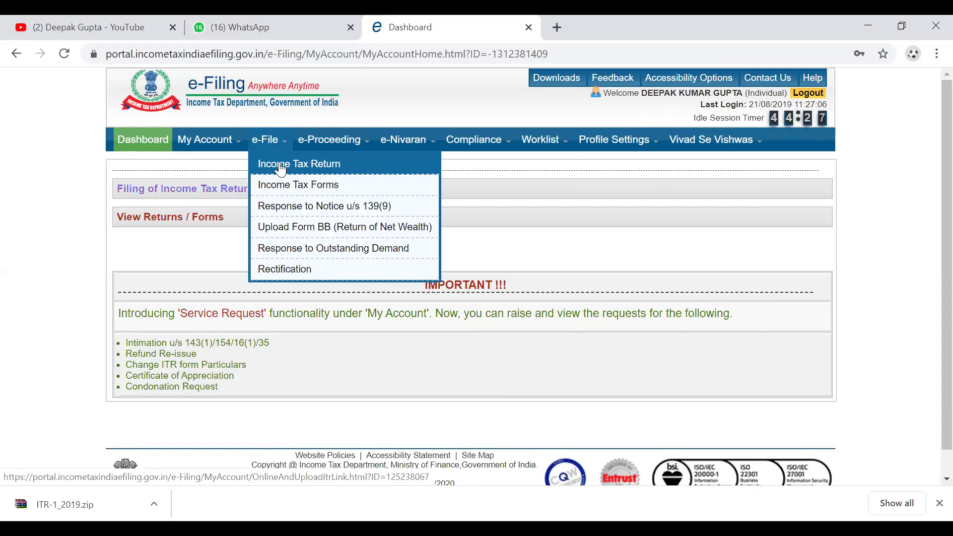
Step: View the filed Income Tax Returns under View Returns / Forms
click(188, 219)
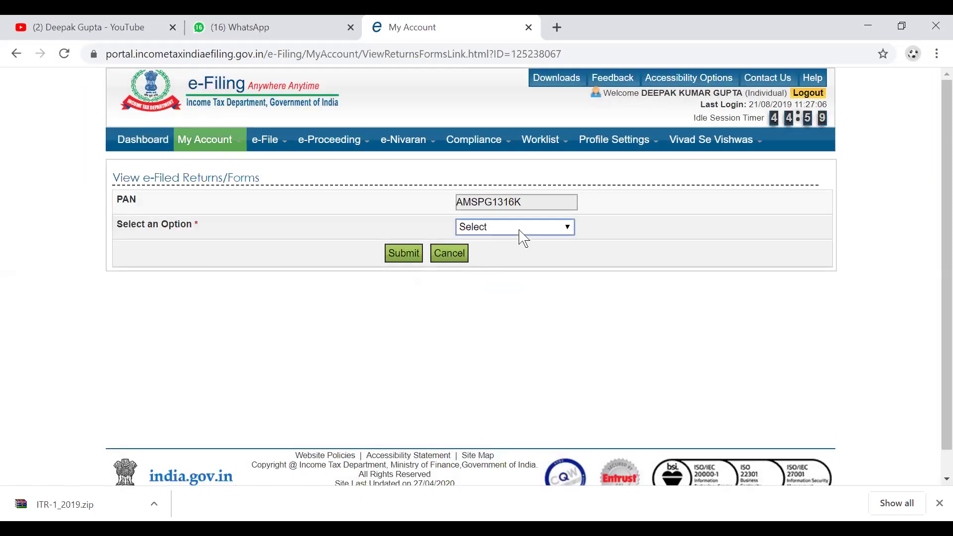
click(513, 273)
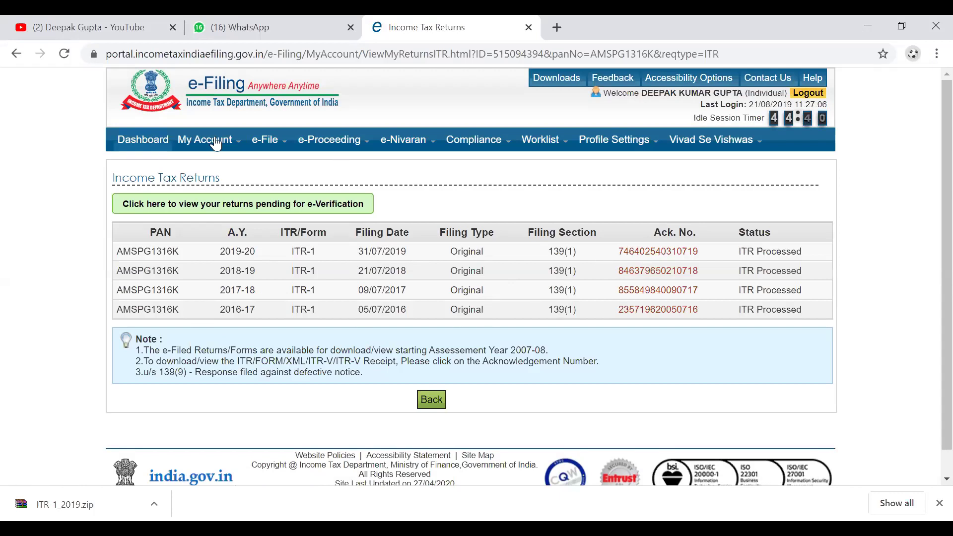
click(261, 144)
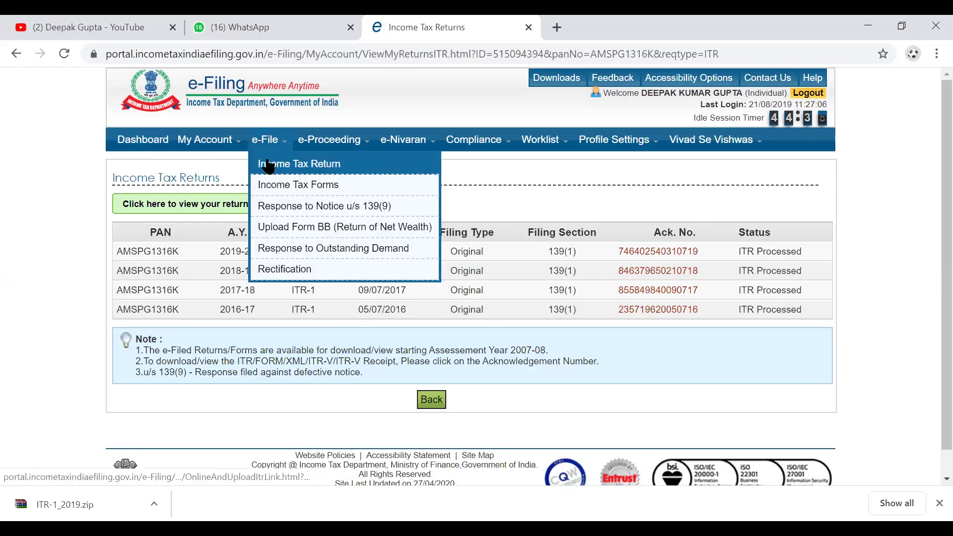
Step: Start a new income tax return for assessment year 2019-20 using form ITR-1
click(270, 169)
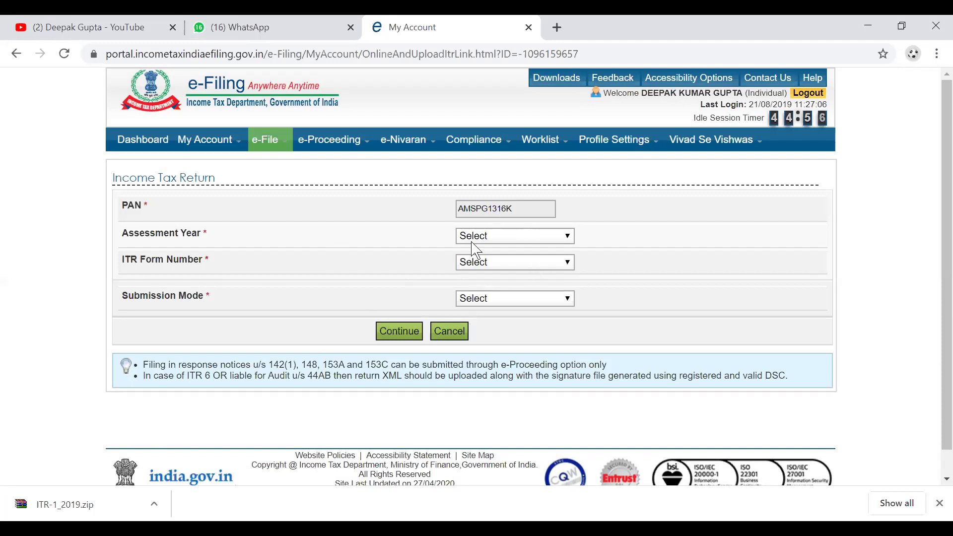
click(543, 236)
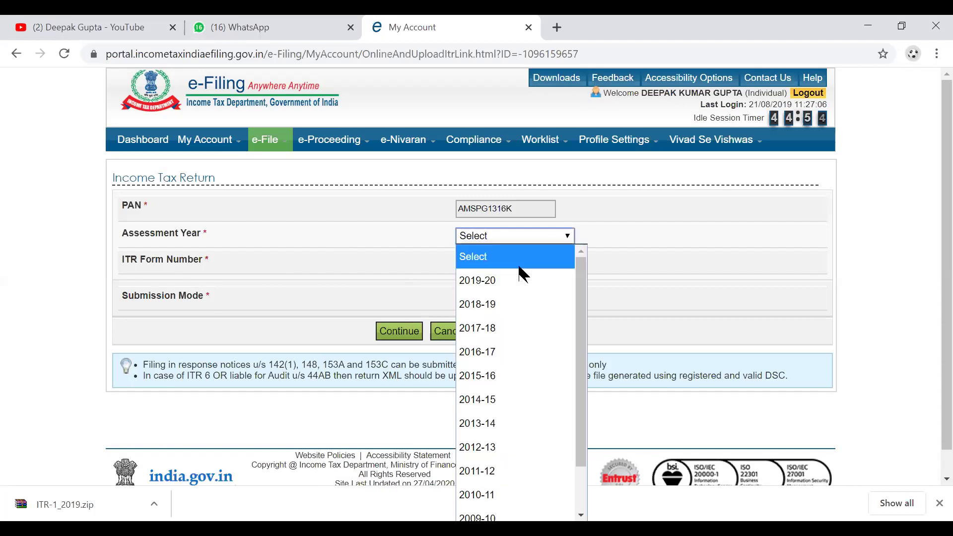
click(513, 287)
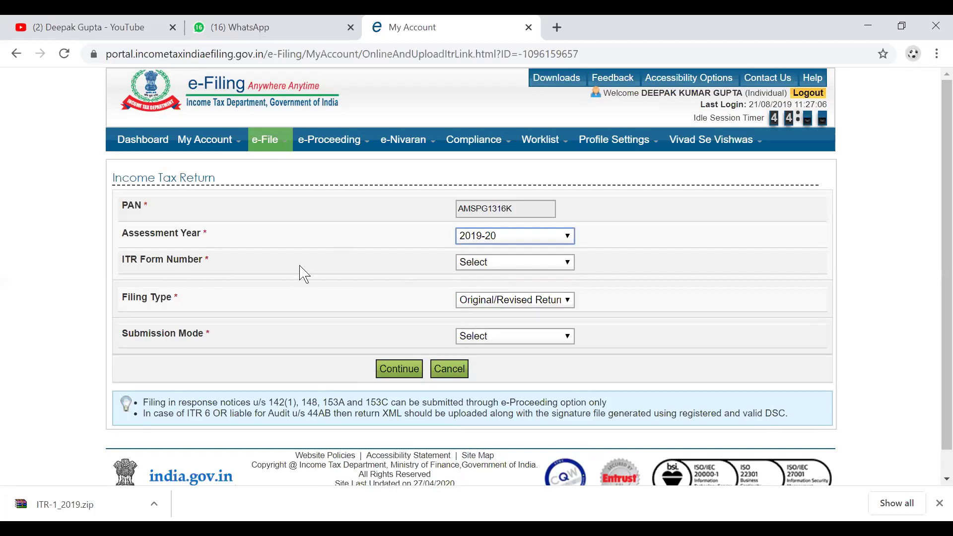
click(504, 264)
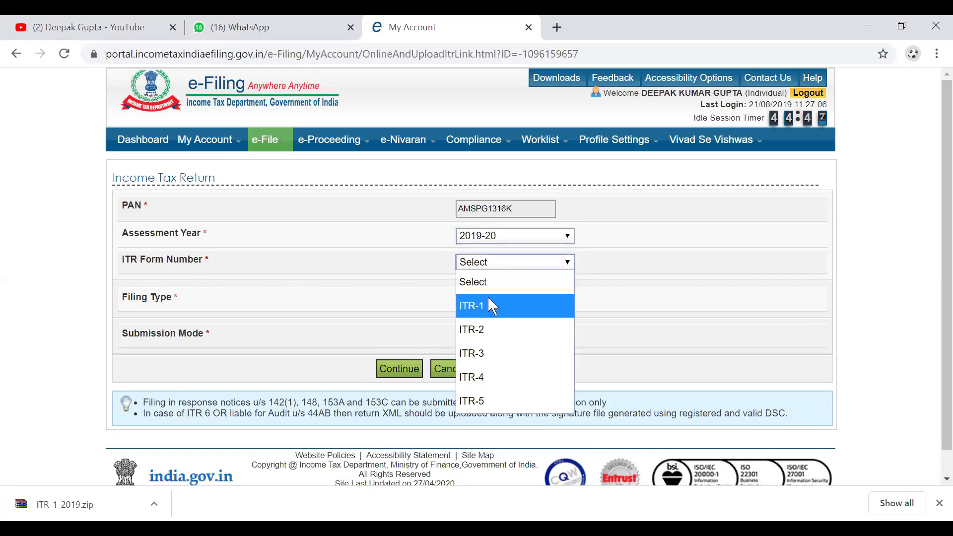
click(491, 307)
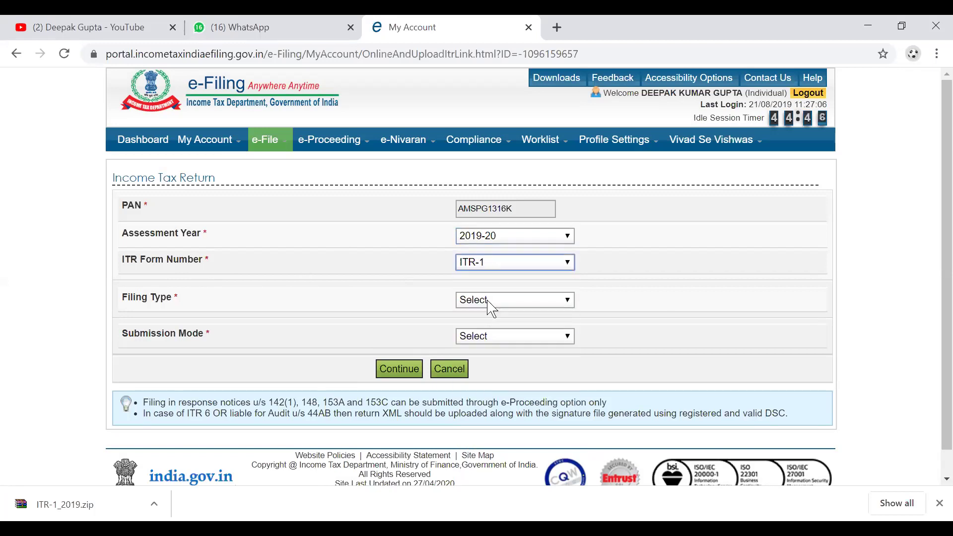
Step: Set the filing type to Original/Revised Return and submission mode to Upload XML
click(350, 308)
click(498, 304)
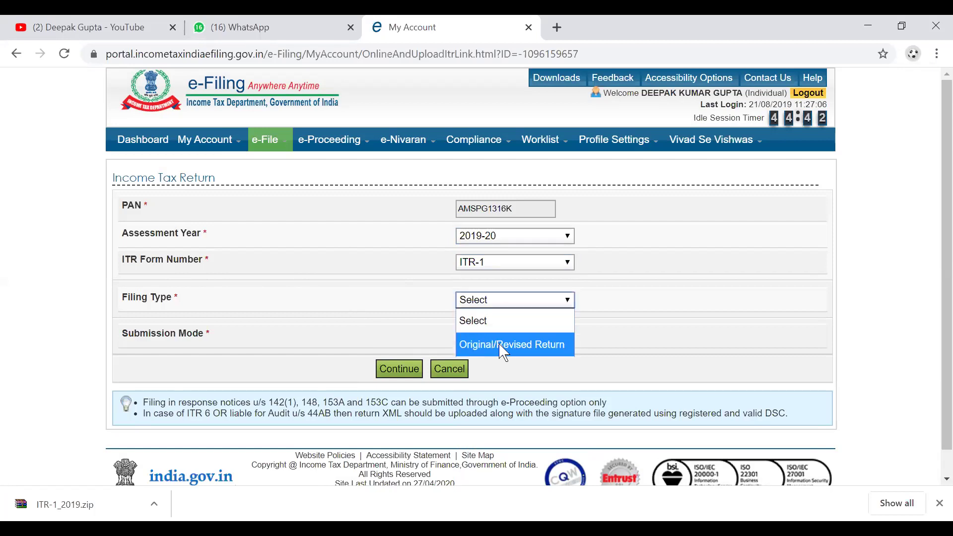
click(503, 349)
scroll(396, 335, down, 1)
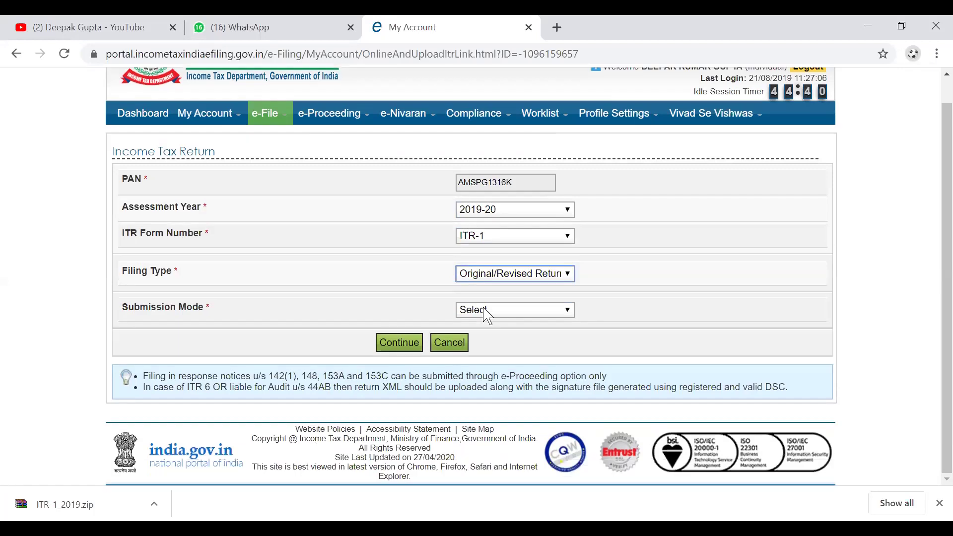
click(496, 309)
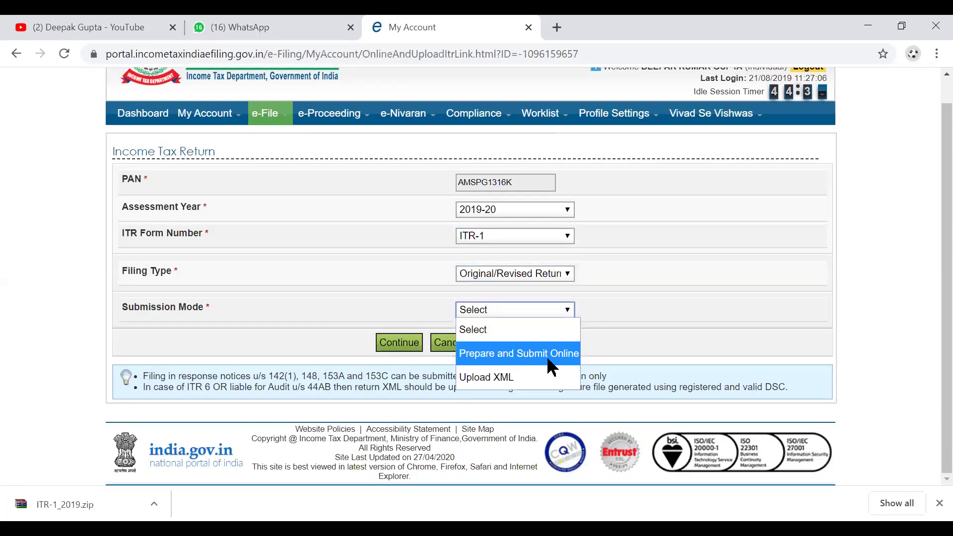
click(526, 387)
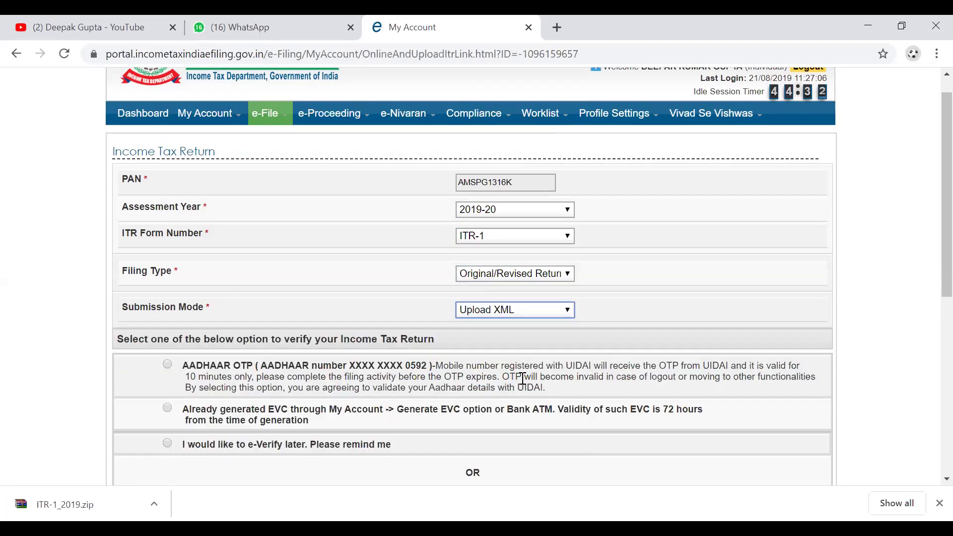
Step: Select 'I would like to e-Verify later' as the verification option
scroll(523, 379, down, 3)
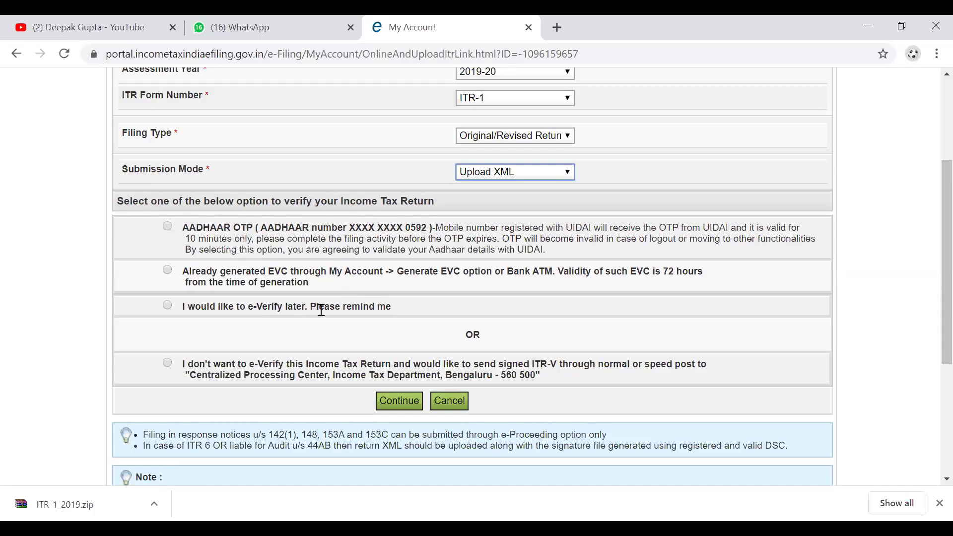
click(172, 317)
click(169, 366)
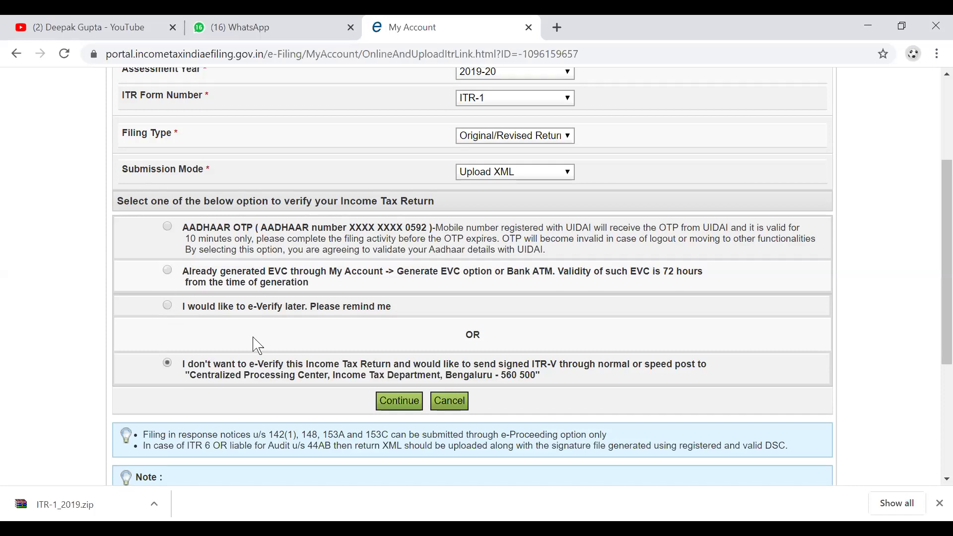
scroll(257, 346, down, 1)
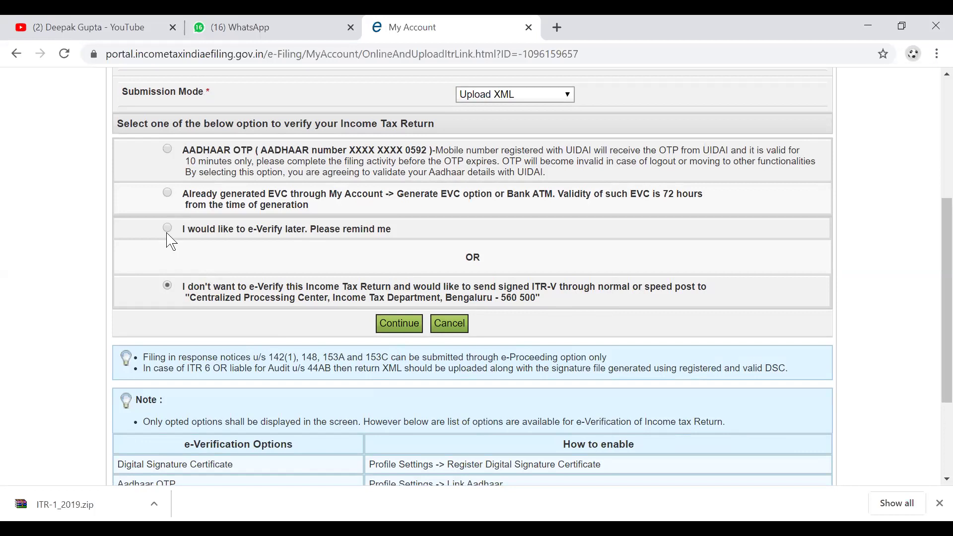
click(167, 229)
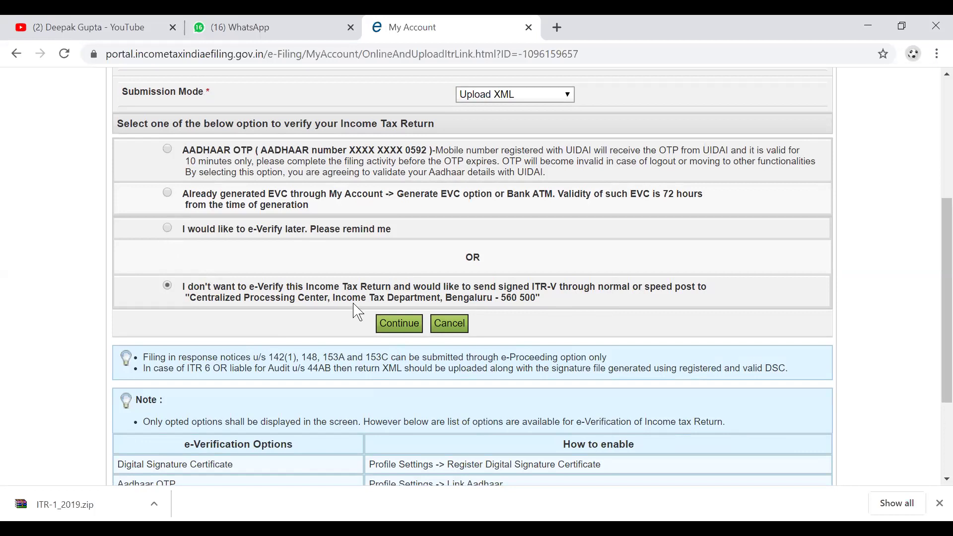
Step: Continue and accept the Prefill Consent to reach the Upload XML page
click(395, 325)
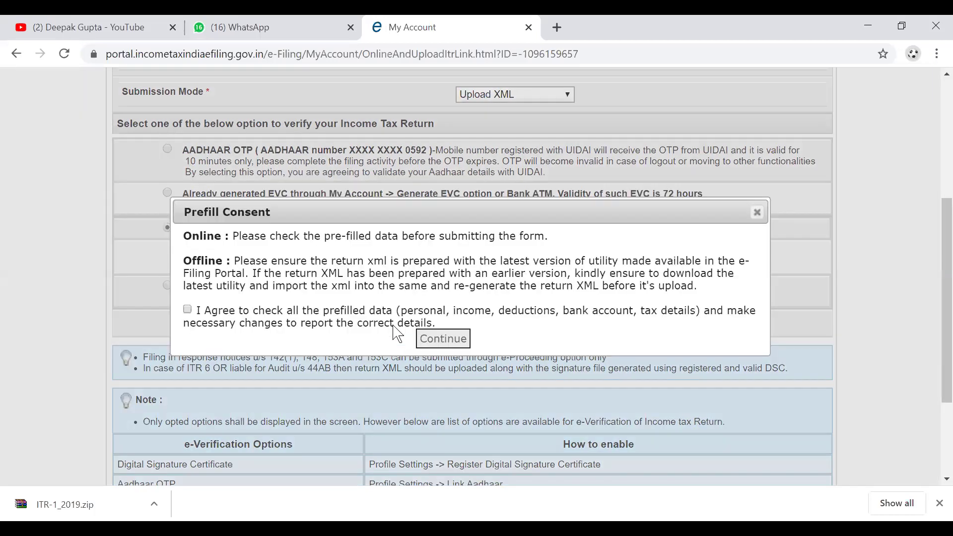
click(375, 322)
click(443, 338)
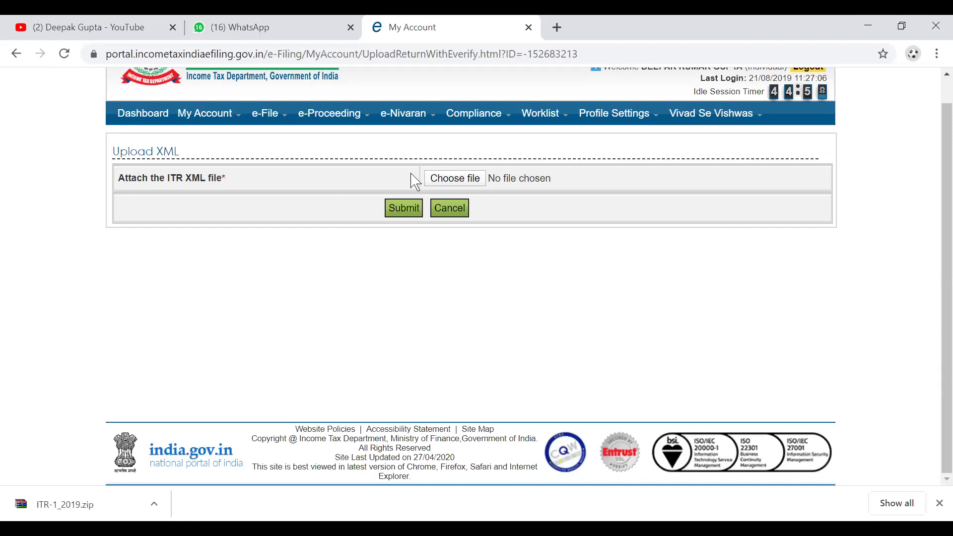
Step: Attach the ITR1 XML file from Desktop's ITR1_2019 folder and upload it
click(457, 184)
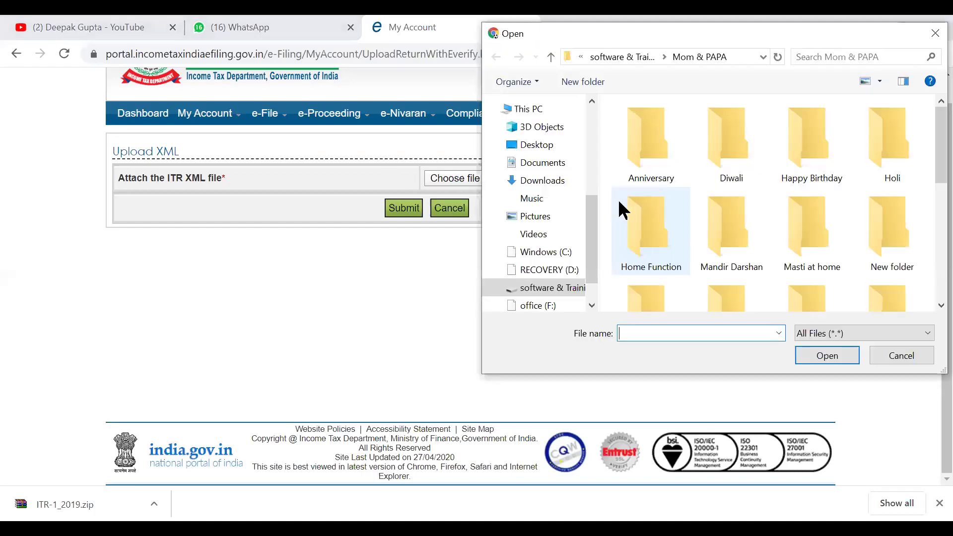
click(541, 148)
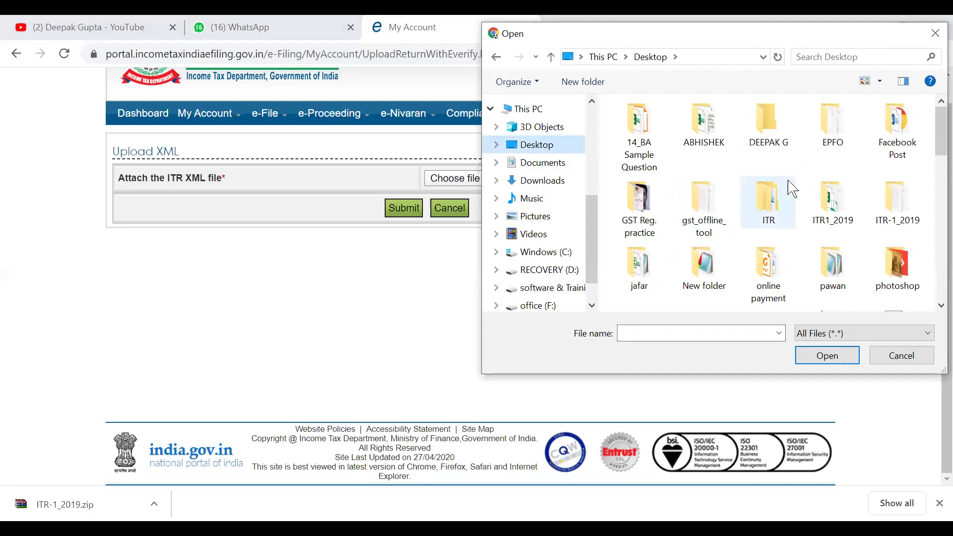
scroll(851, 131, down, 1)
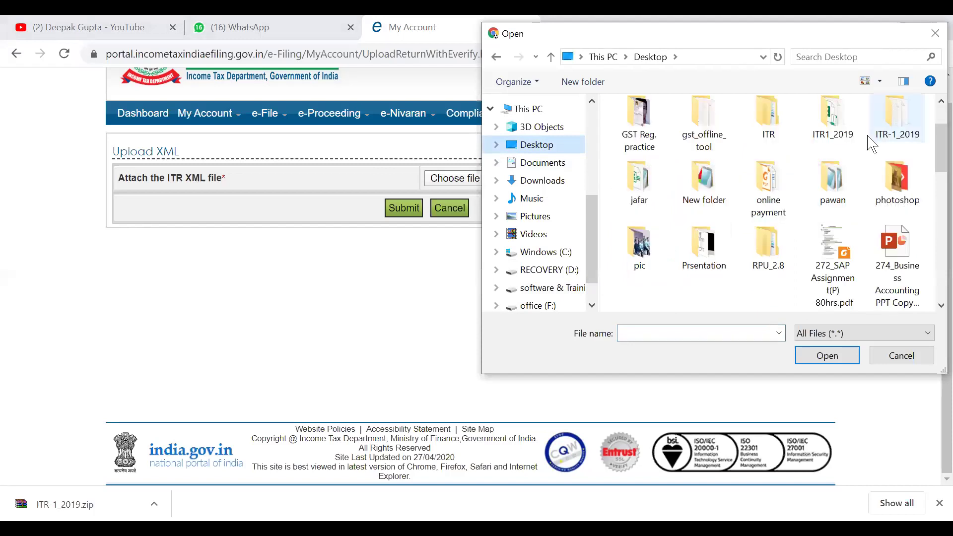
double_click(839, 141)
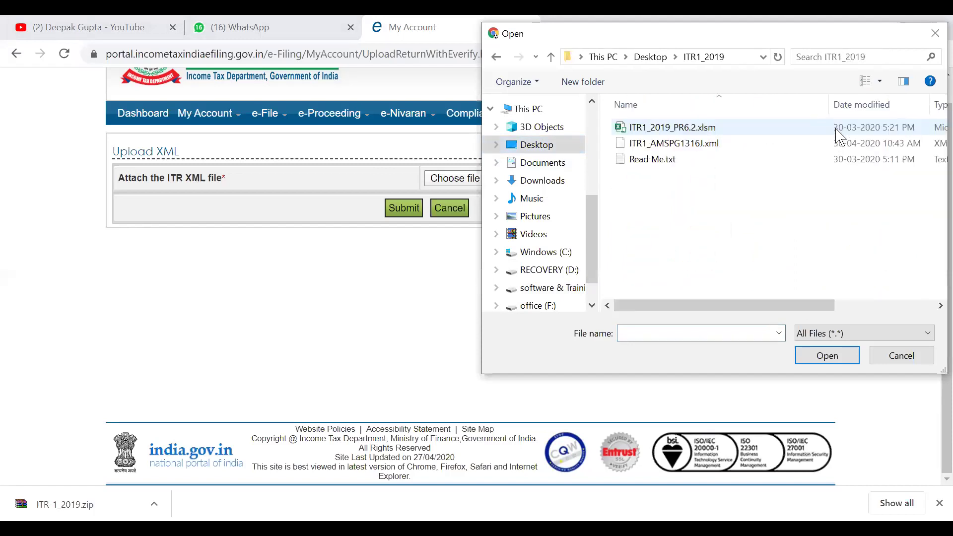
double_click(674, 144)
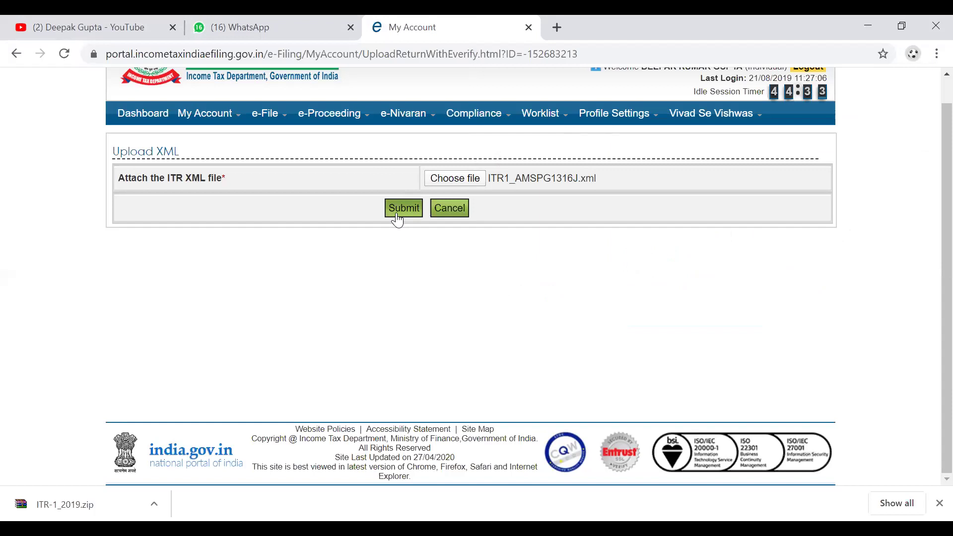
click(397, 214)
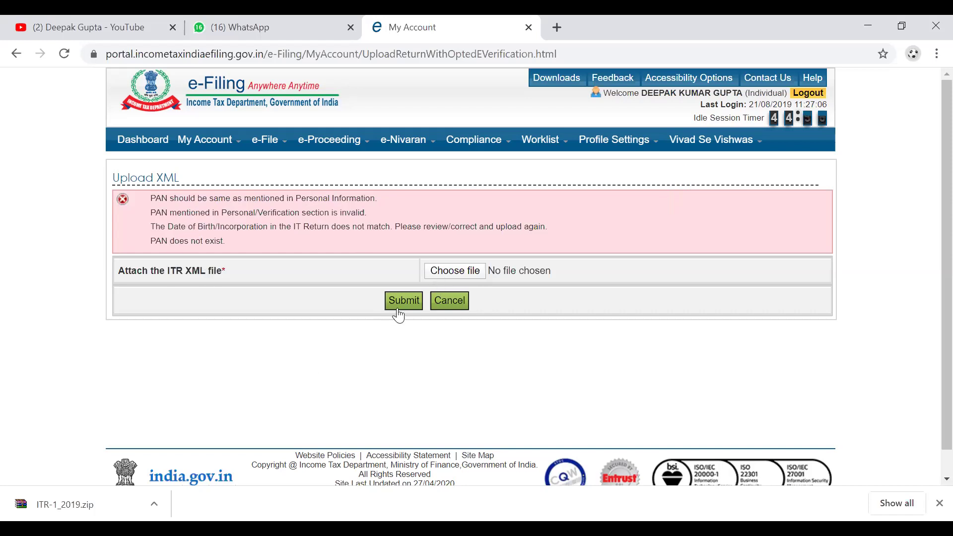
Step: Cancel the rejected XML upload
click(450, 301)
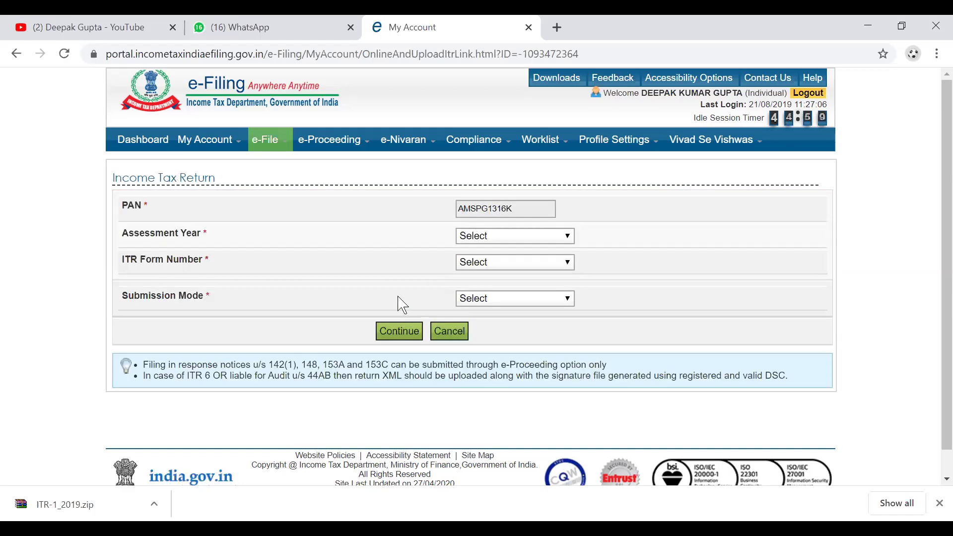
Step: Check the PAN field on the return form, then go back to the Dashboard
click(743, 140)
double_click(530, 212)
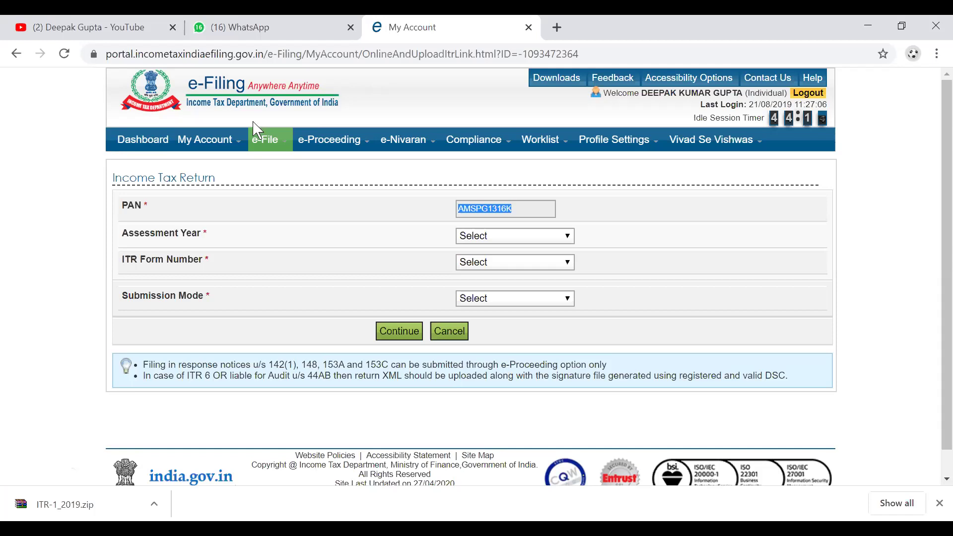
click(142, 147)
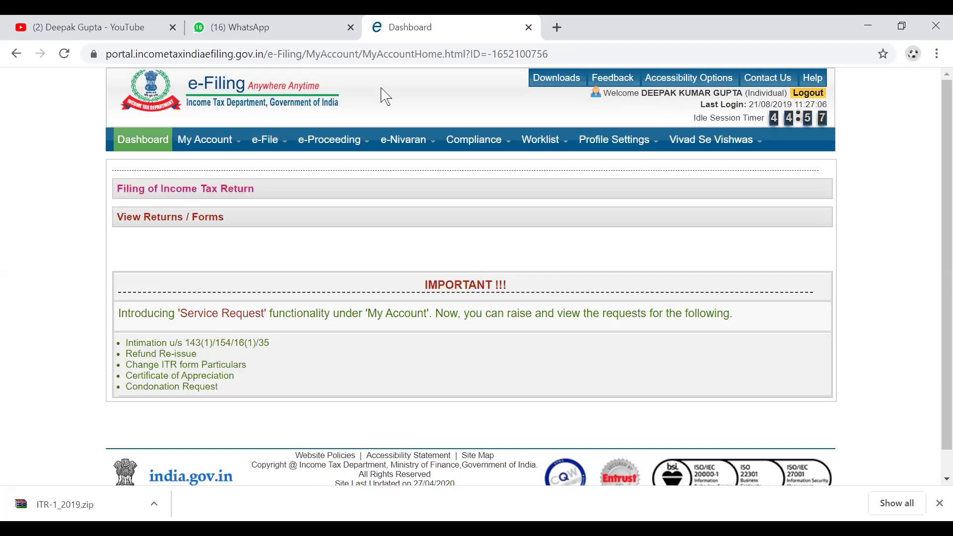
Step: Log out and go to the e-Filing home page, dismissing the announcement popup
click(808, 99)
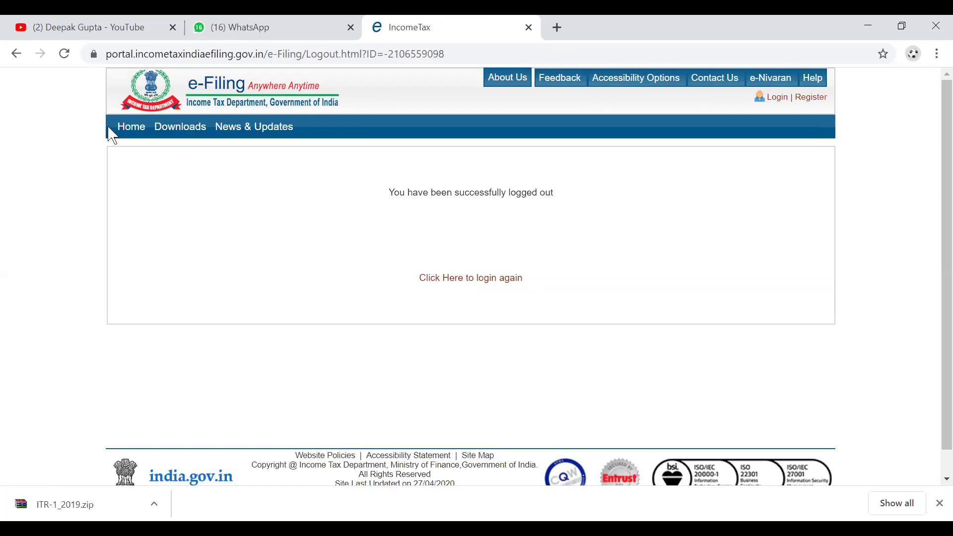
click(130, 128)
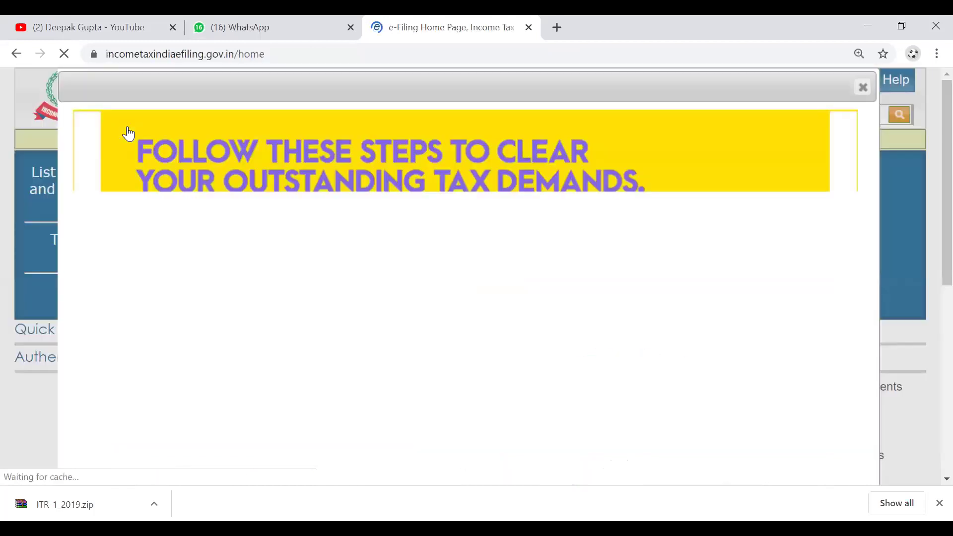
scroll(129, 134, down, 5)
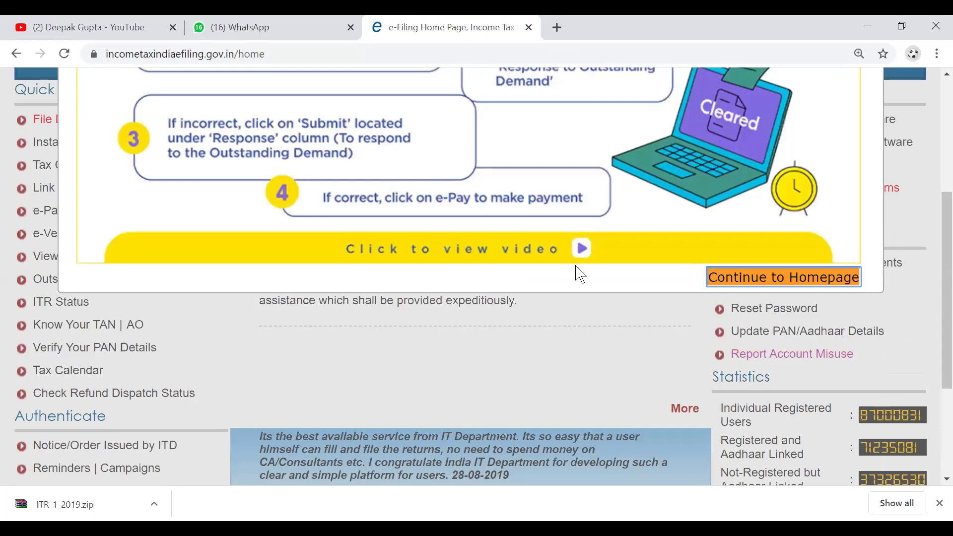
key(Return)
scroll(576, 268, up, 2)
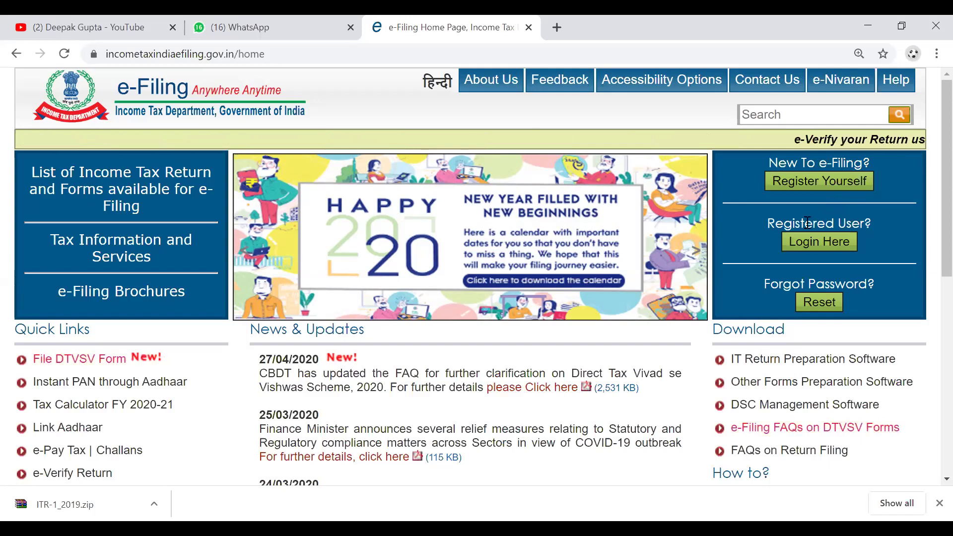
click(788, 187)
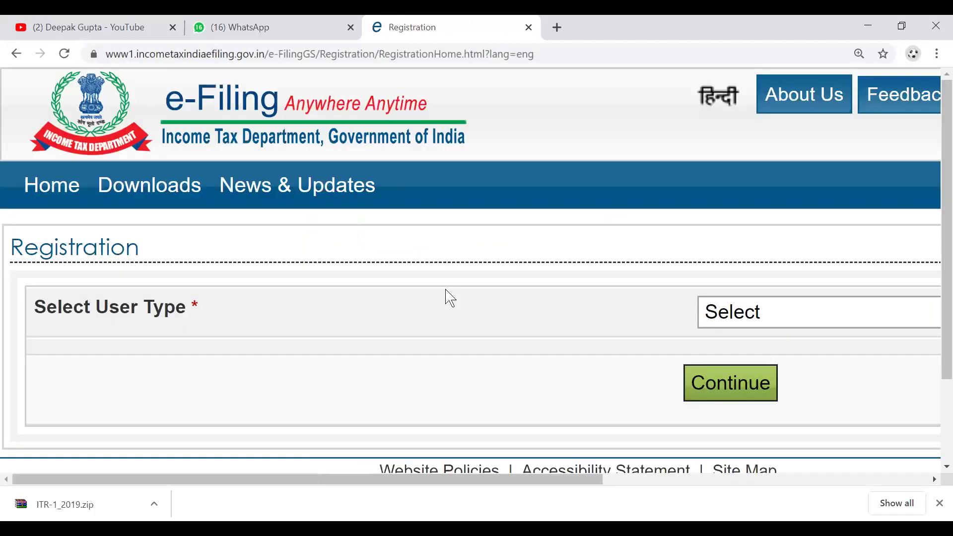
Step: Zoom the Registration page out to 90% and switch to the YouTube tab
key(ctrl+minus)
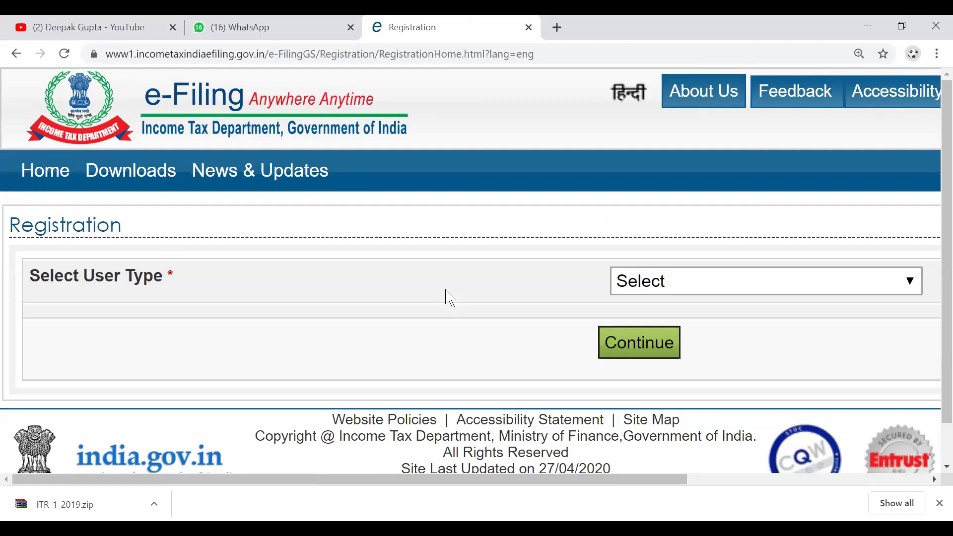
scroll(450, 295, down, 1)
scroll(450, 294, up, 1)
key(ctrl+minus)
key(ctrl+minus)
key(ctrl+minus)
key(ctrl+minus)
key(ctrl+minus)
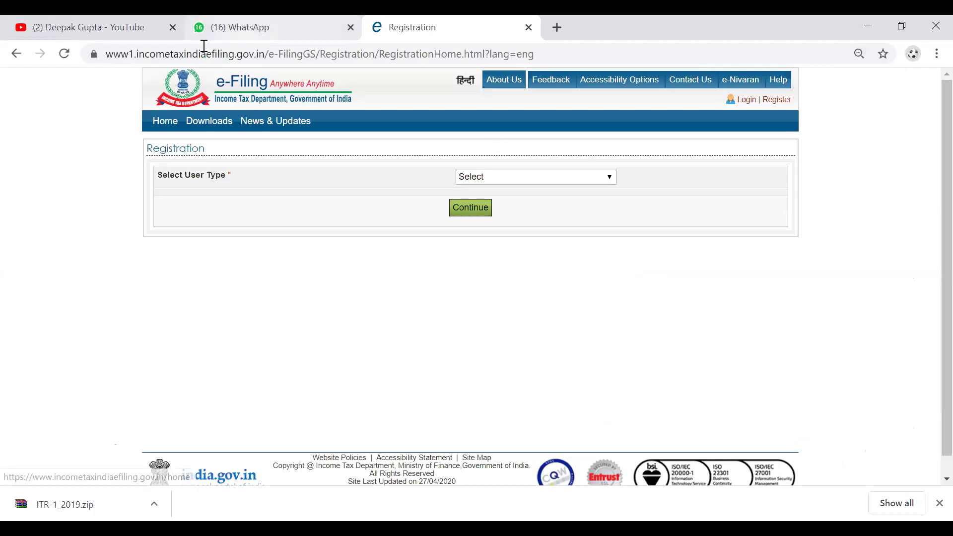
key(ctrl+1)
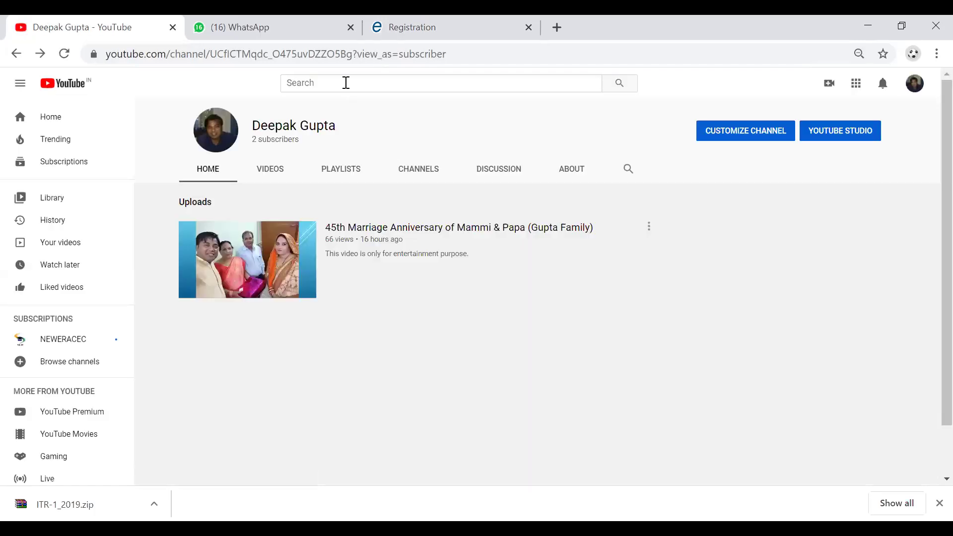
Step: Search YouTube for 'pan REGISTRATION BY' followed by the presenter's name
click(313, 84)
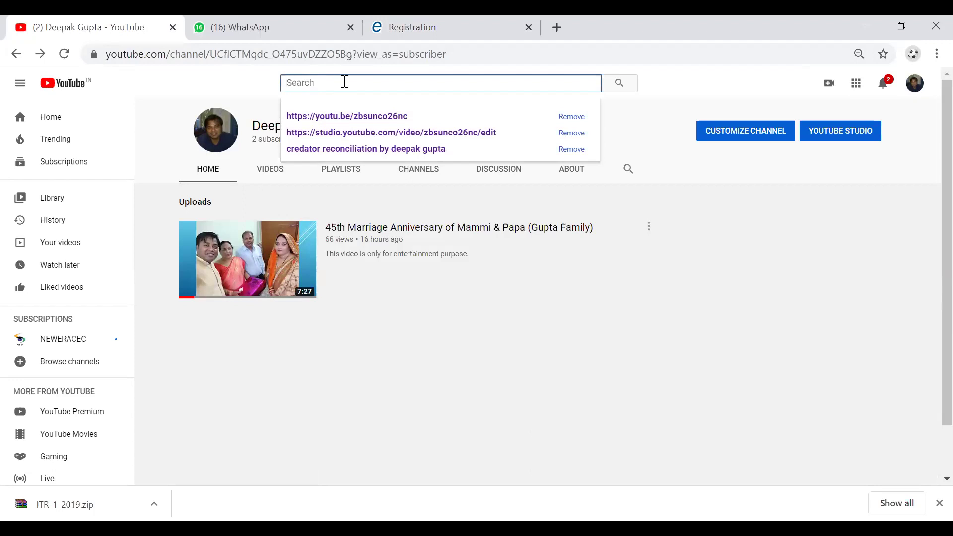
click(106, 113)
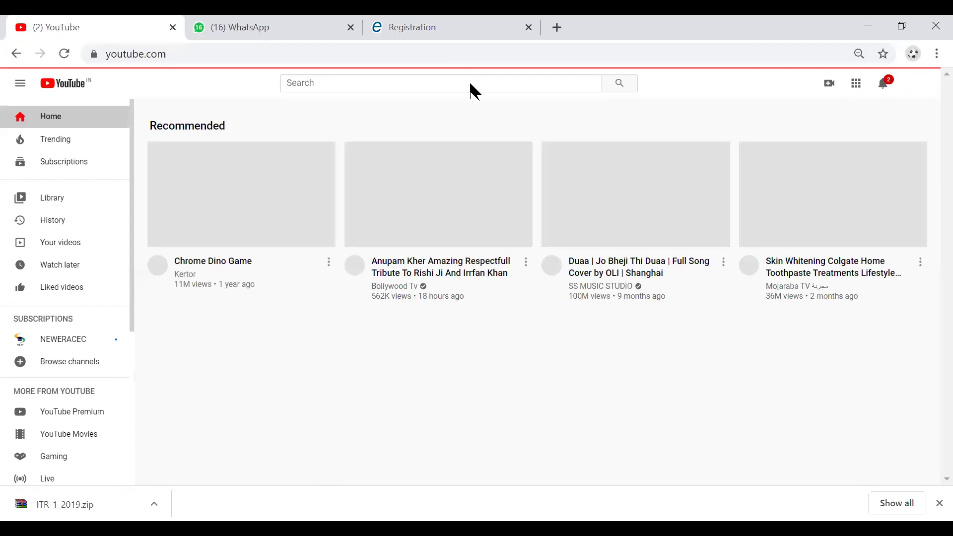
click(471, 84)
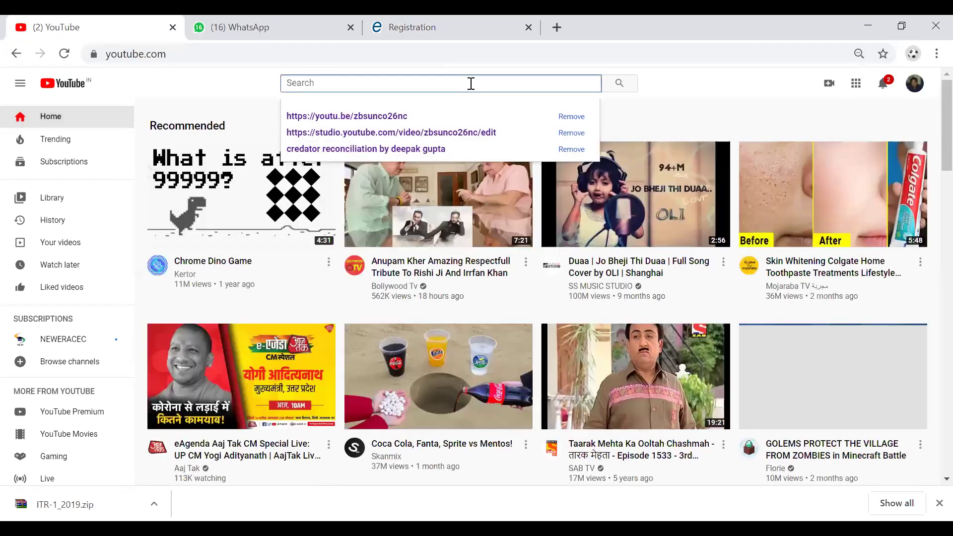
text(pan REGISTR)
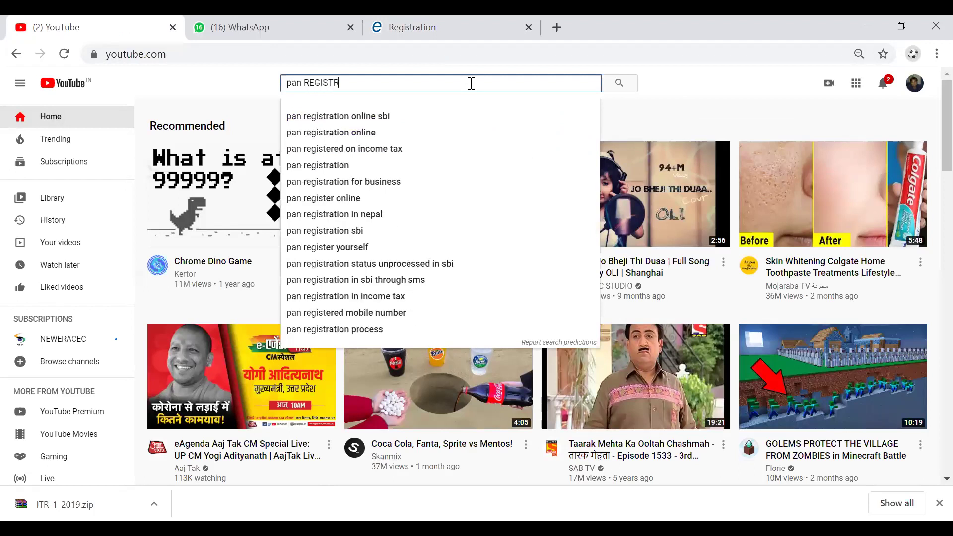
text(ATION)
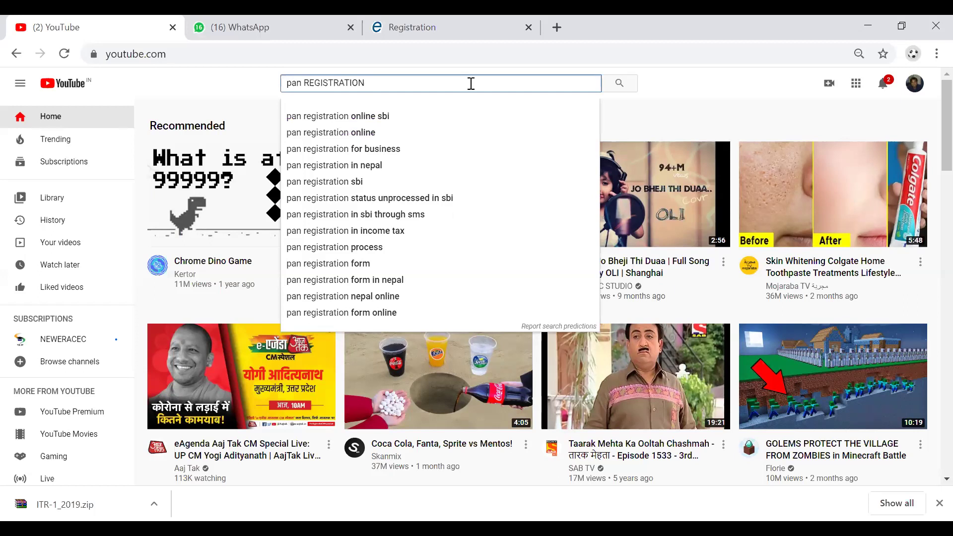
text( BY D)
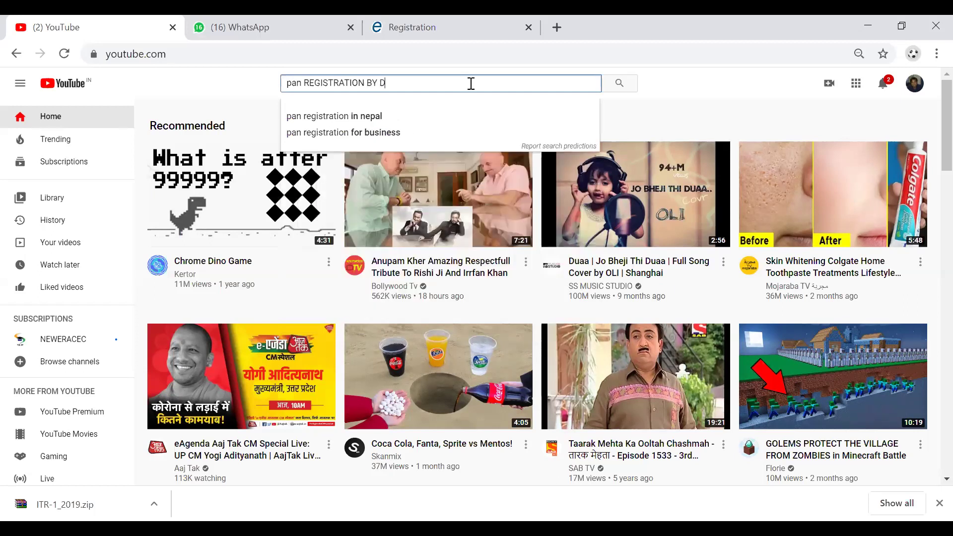
text(EEPAKM)
key(BackSpace)
text(GUPTA)
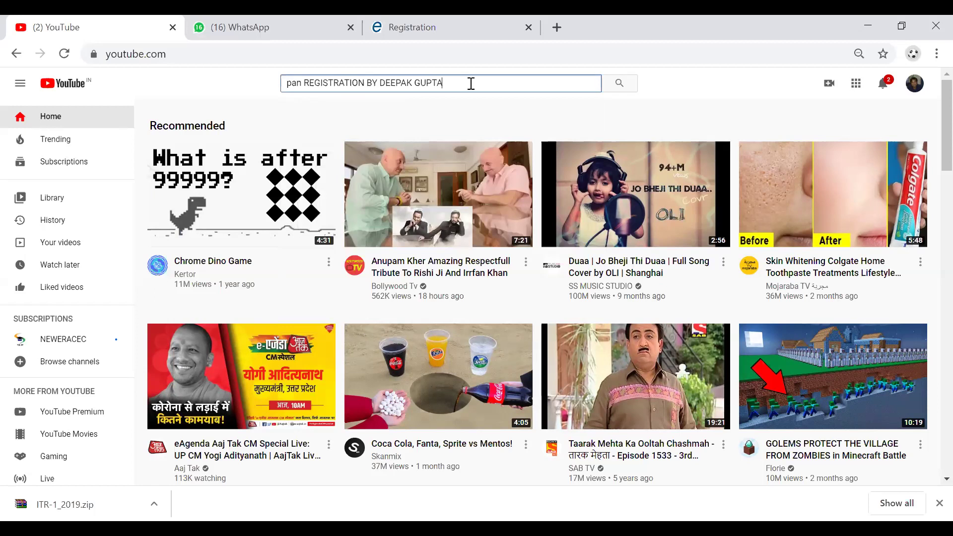
key(Return)
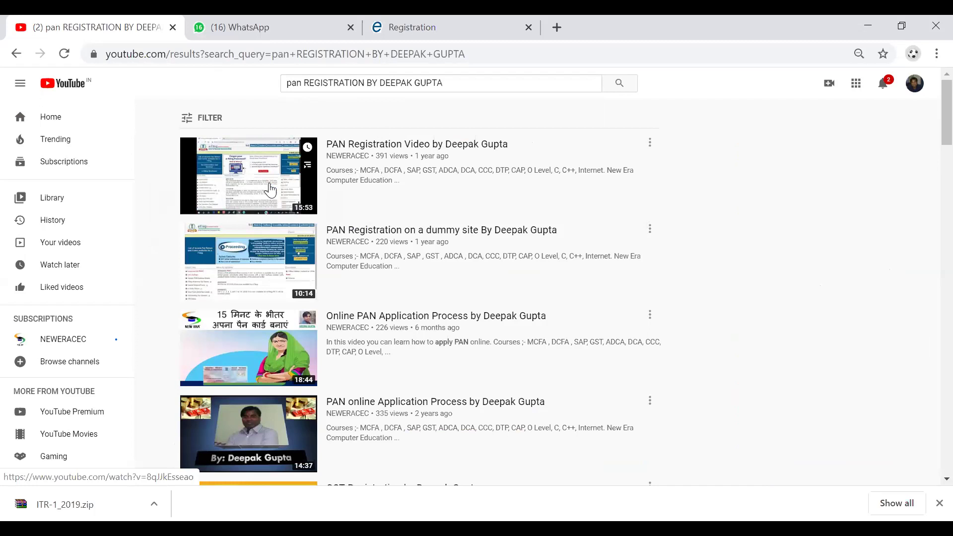
Step: Open the PAN Registration Video, skip its ad, watch it full screen, then return to windowed playback
click(270, 190)
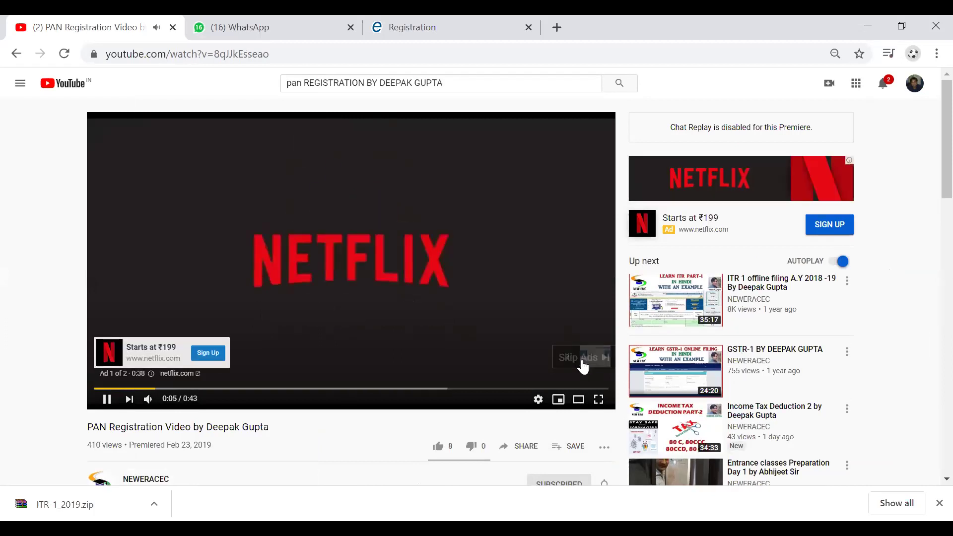
click(583, 365)
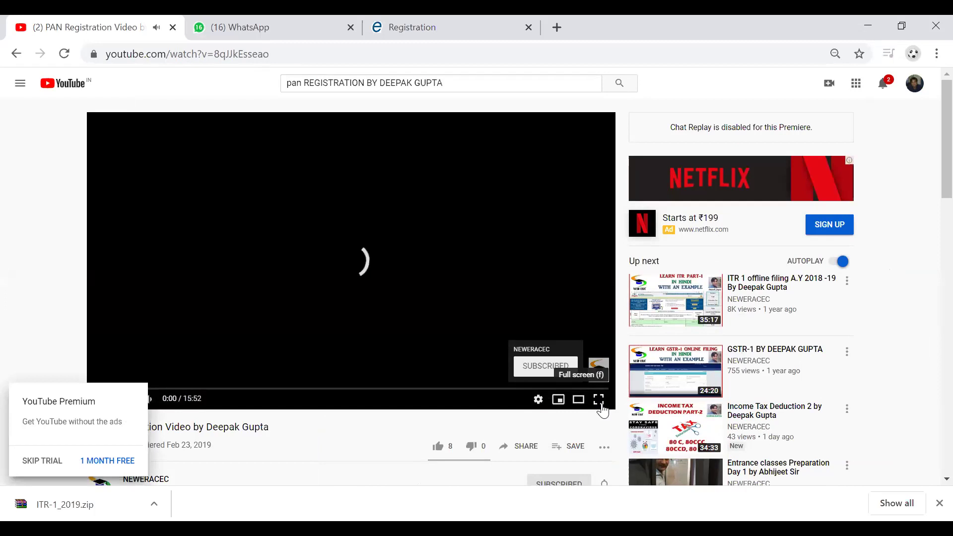
click(600, 406)
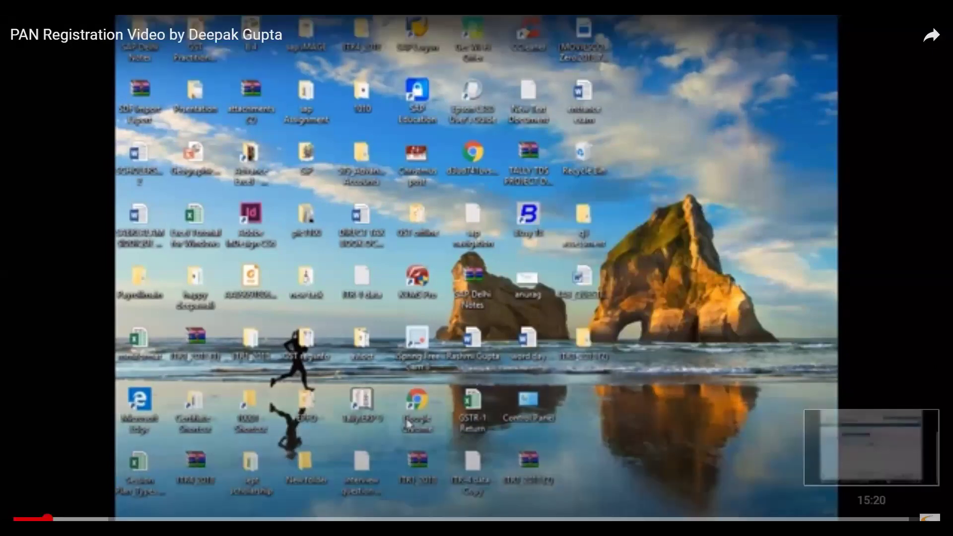
mouse_move(926, 503)
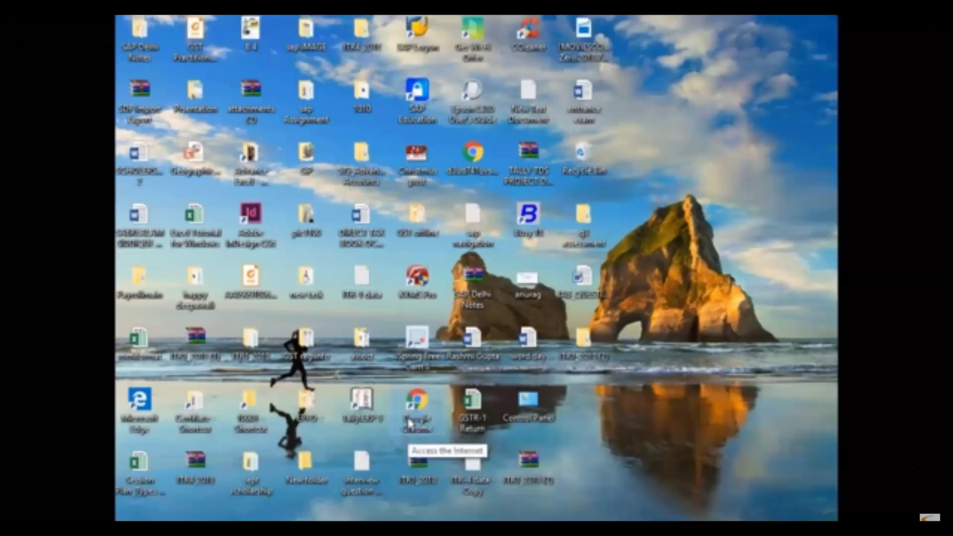
key(Escape)
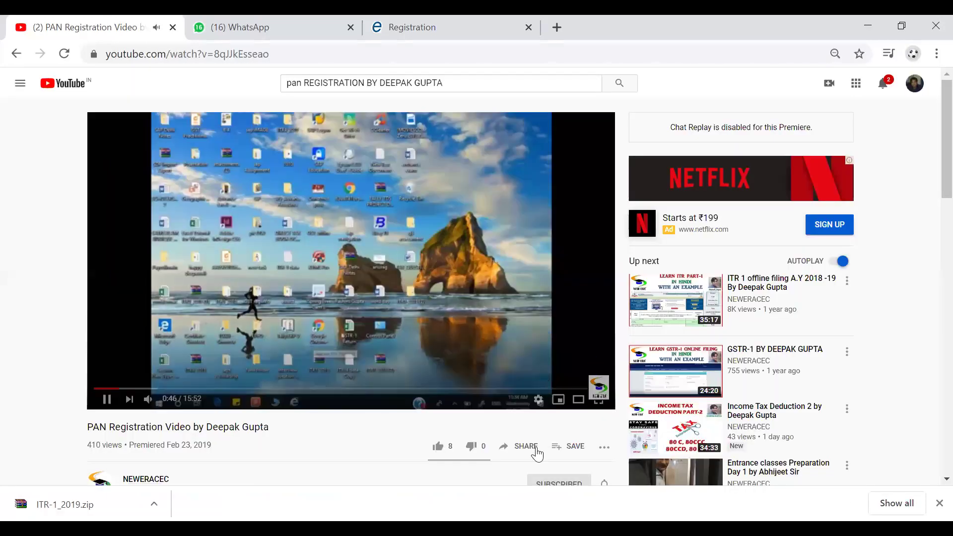
Step: Switch the tutorial's playback quality to 720p and watch it full screen
click(538, 400)
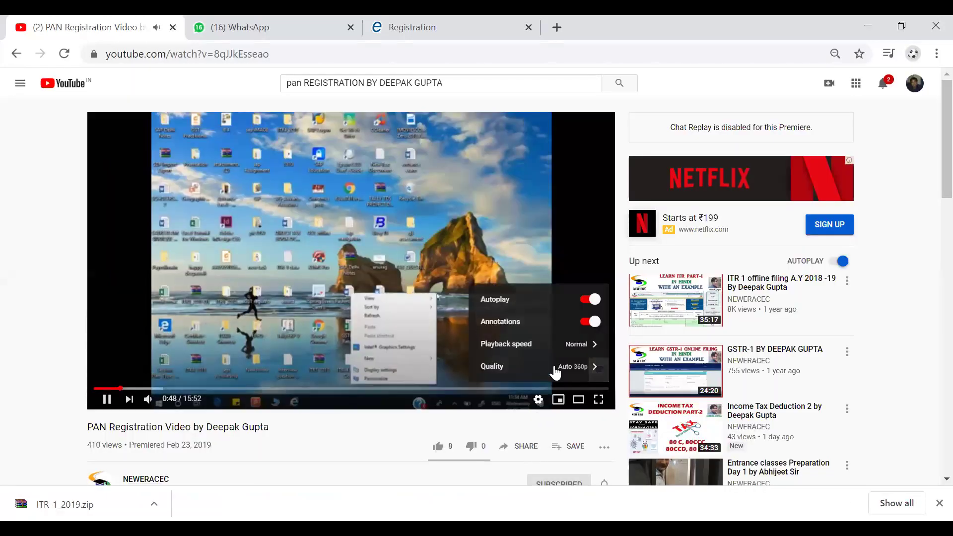
click(557, 365)
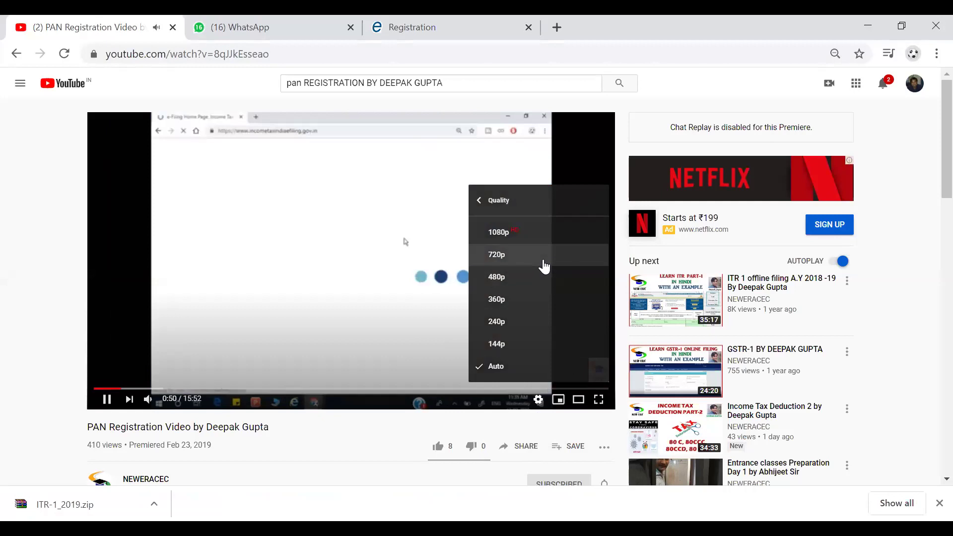
click(545, 258)
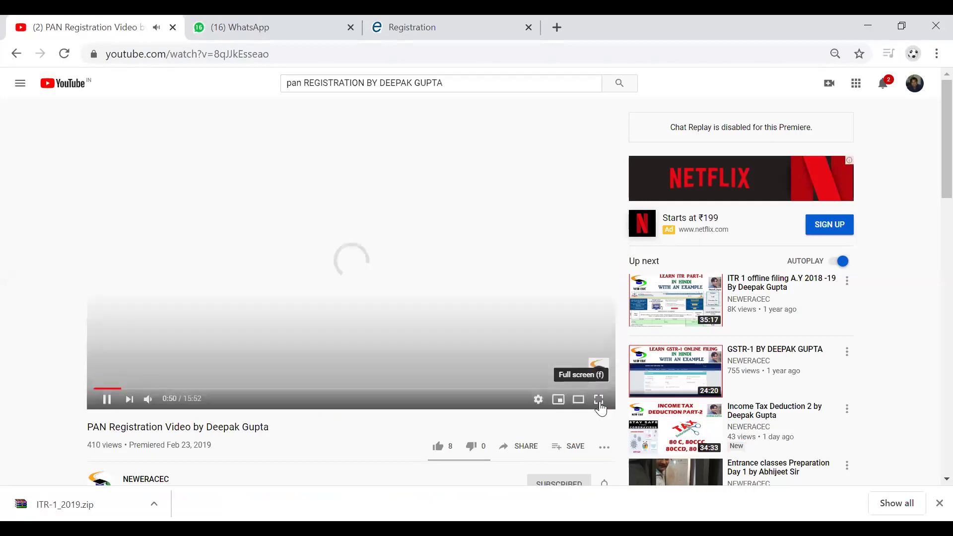
click(599, 401)
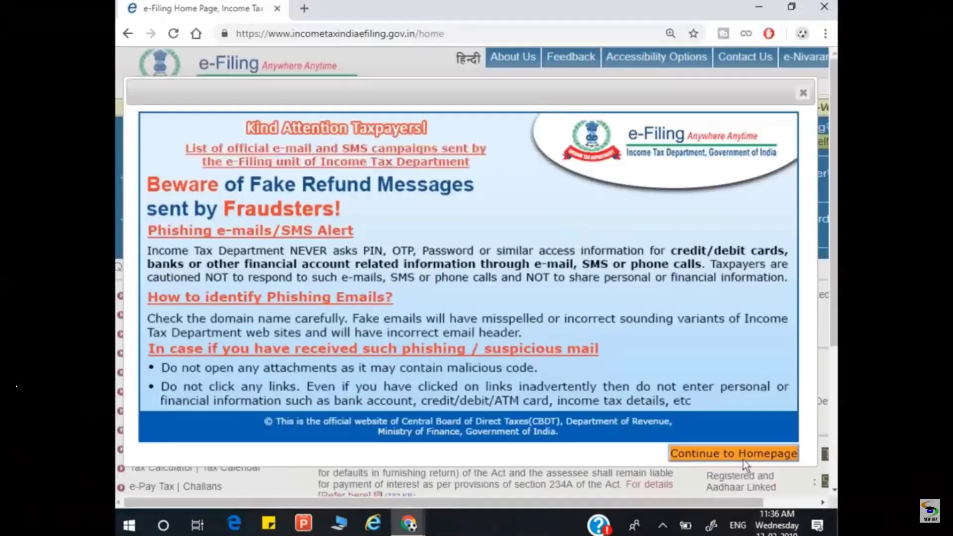
Step: Dismiss the phishing warning, start new registration as an Individual, and reach the PAN field
click(742, 457)
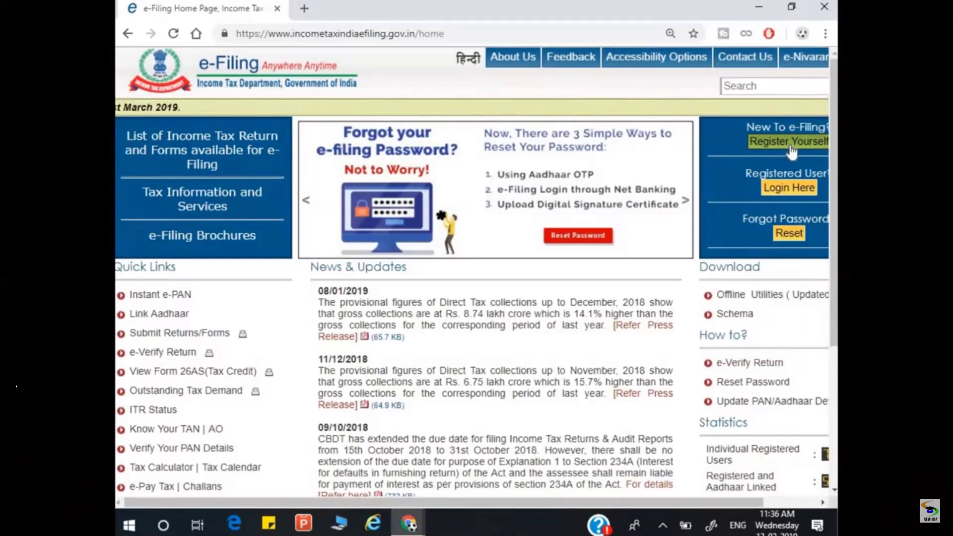
click(789, 145)
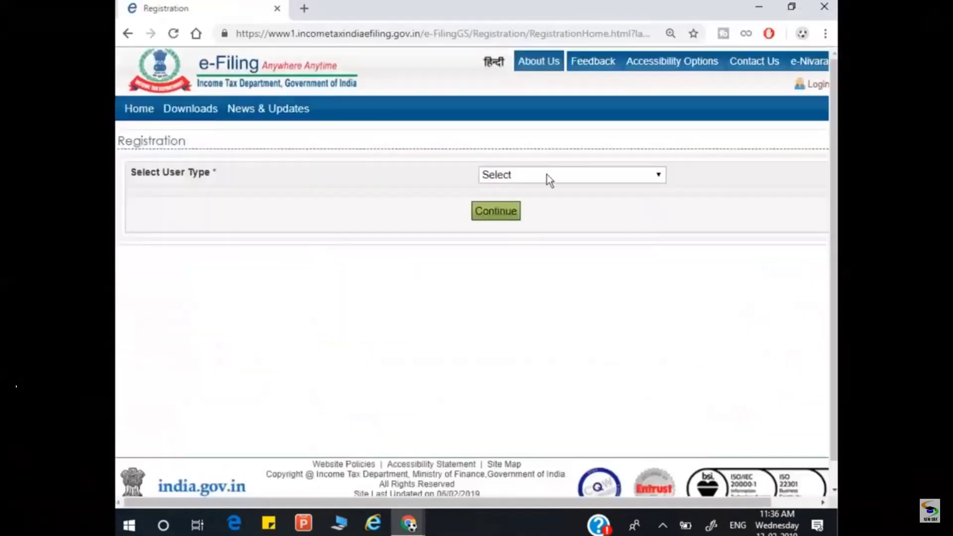
click(546, 175)
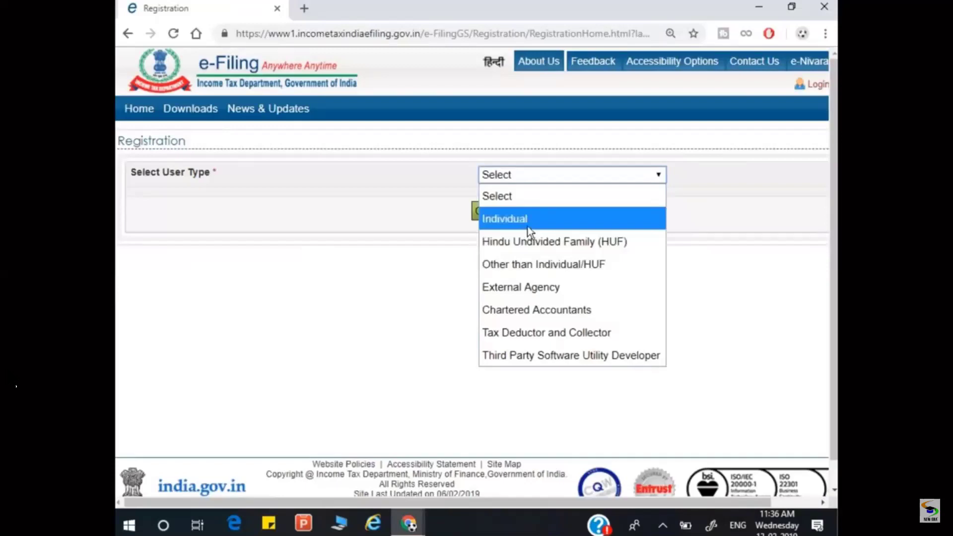
click(528, 218)
click(500, 211)
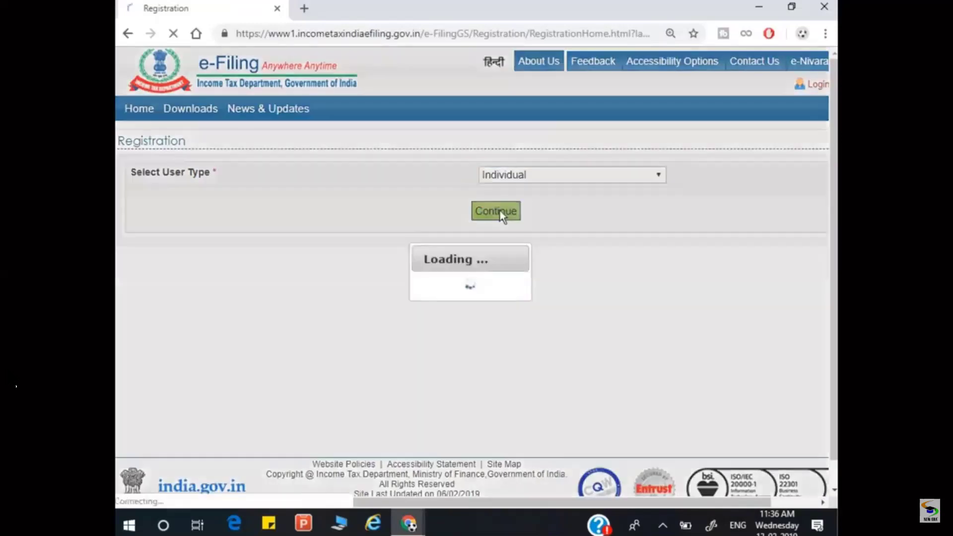
scroll(422, 281, down, 1)
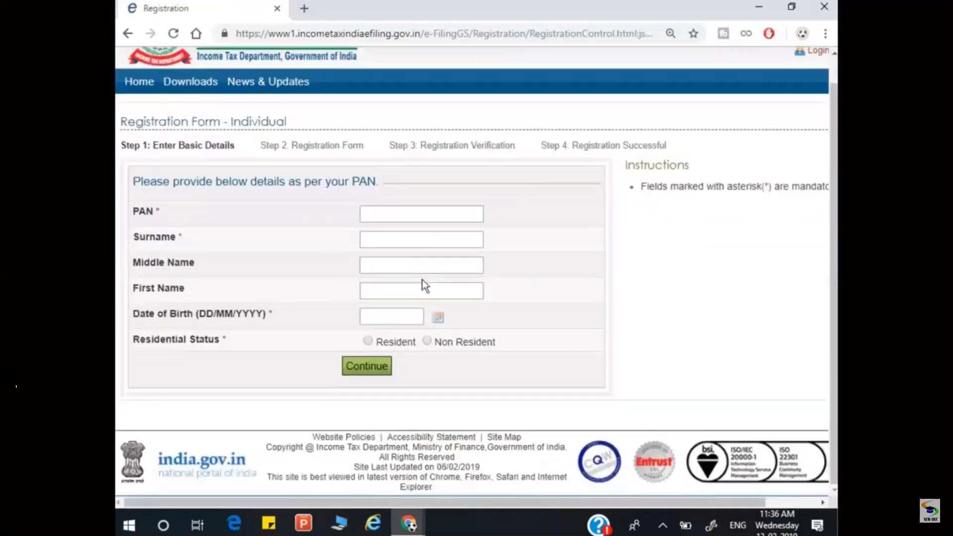
click(400, 220)
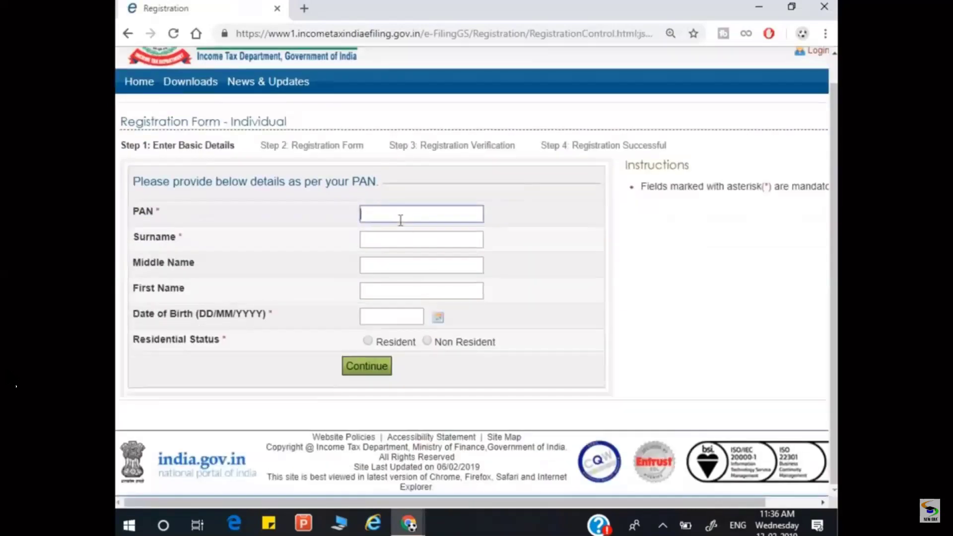
Step: Enter the PAN and the surname in the Individual registration form, correcting typos
click(417, 235)
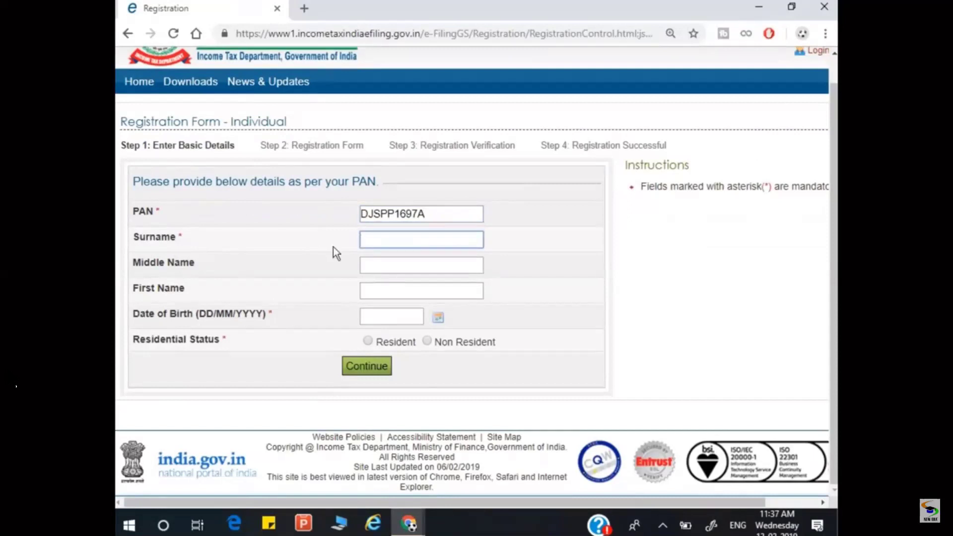
text(D)
key(BackSpace)
Step: Skip the middle name, enter first name and date of birth, select Resident, and submit
key(Tab)
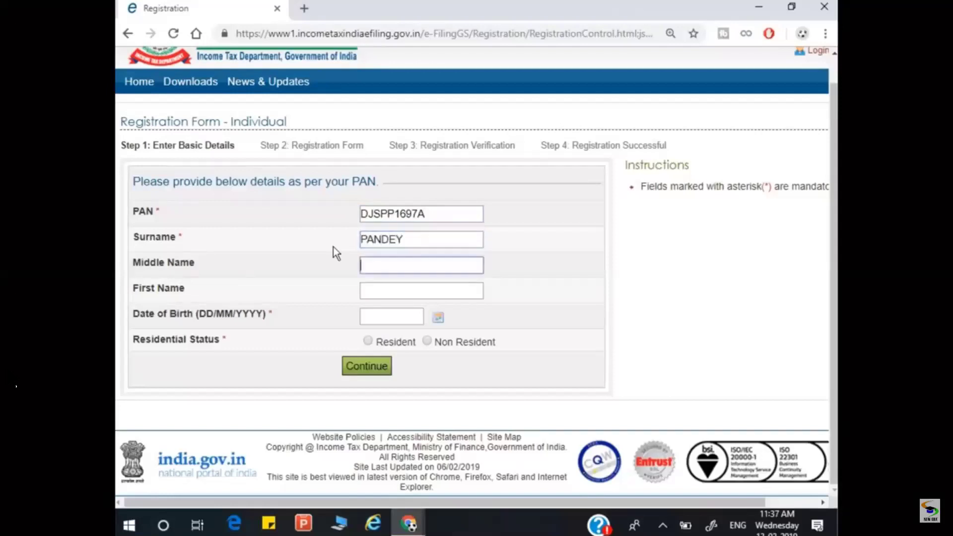
key(Tab)
key(Tab)
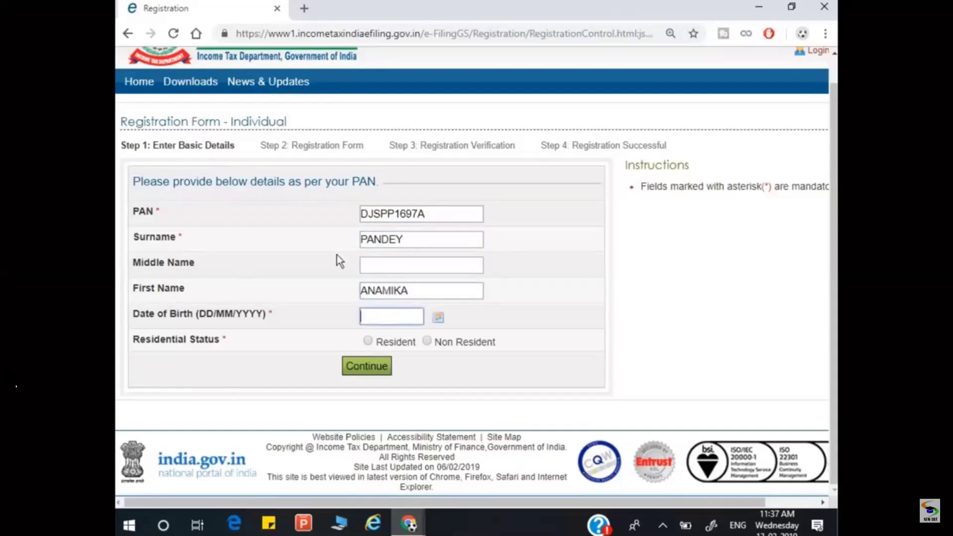
click(369, 344)
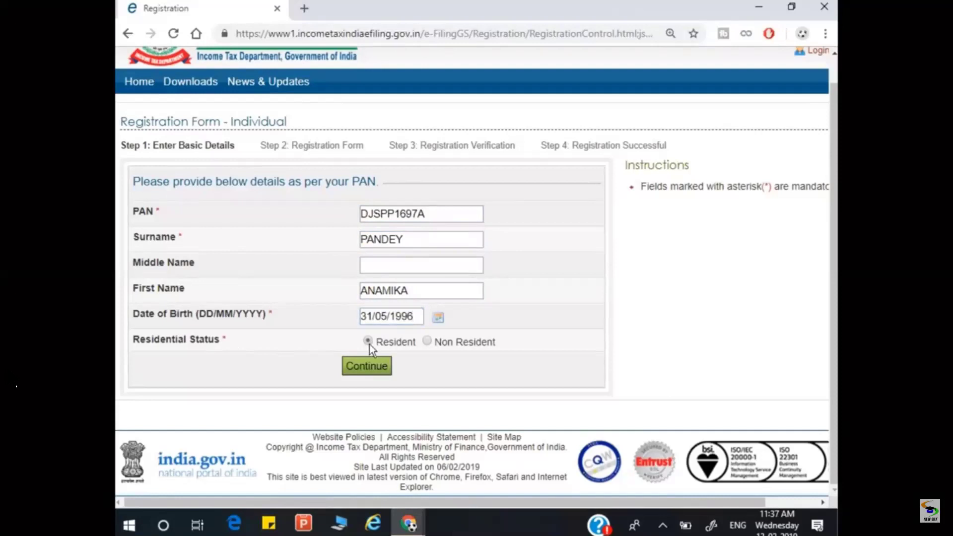
click(377, 373)
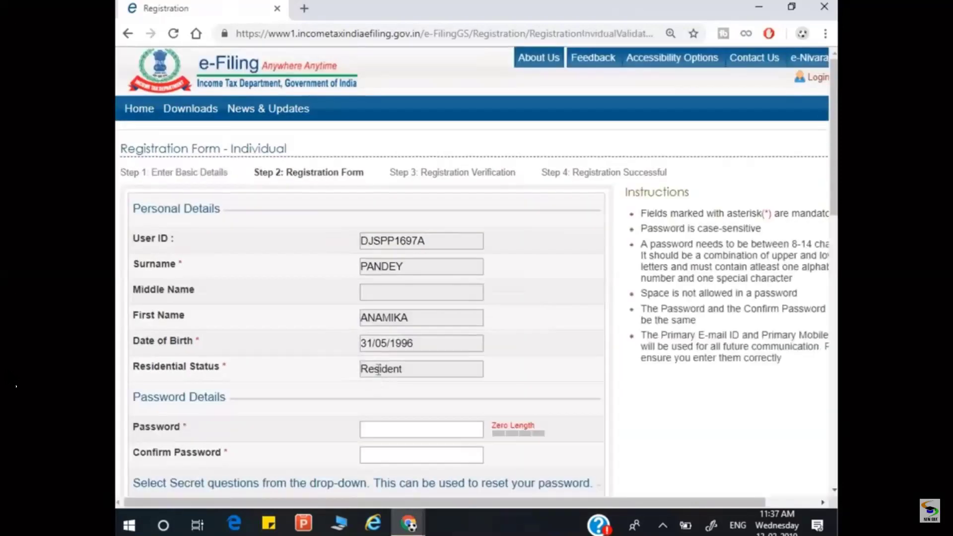
Step: Scroll the Step 2 Registration Form to its still-empty Password field, seeking through the video
scroll(377, 371, down, 1)
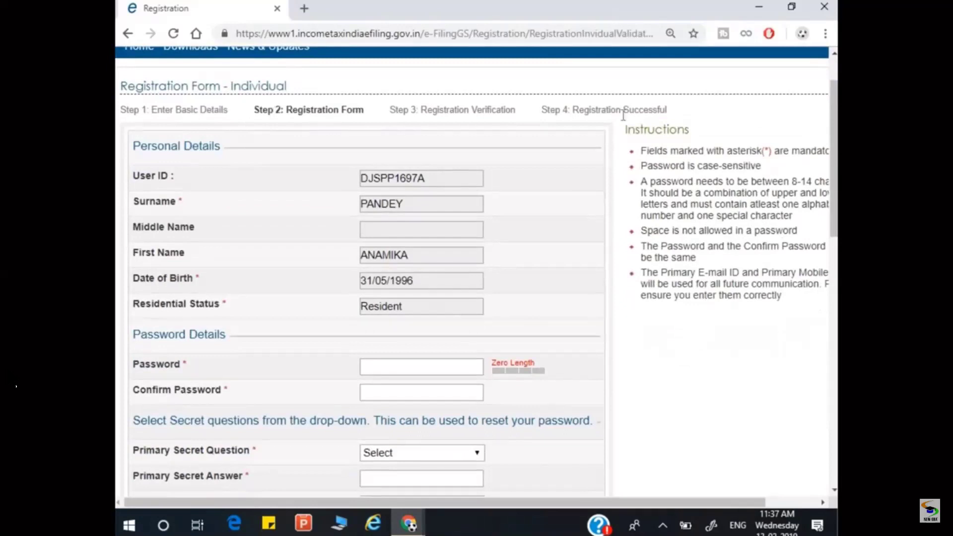
scroll(447, 175, down, 1)
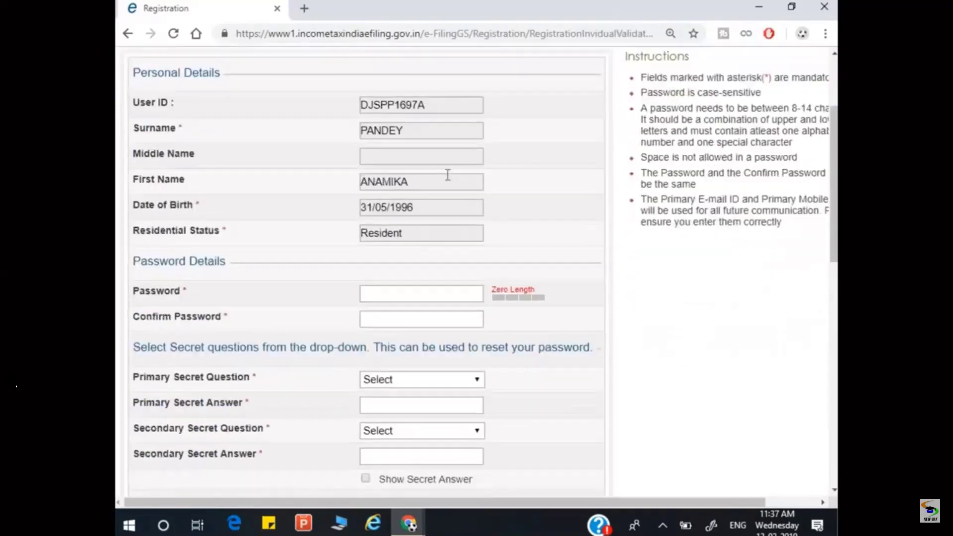
scroll(439, 167, down, 3)
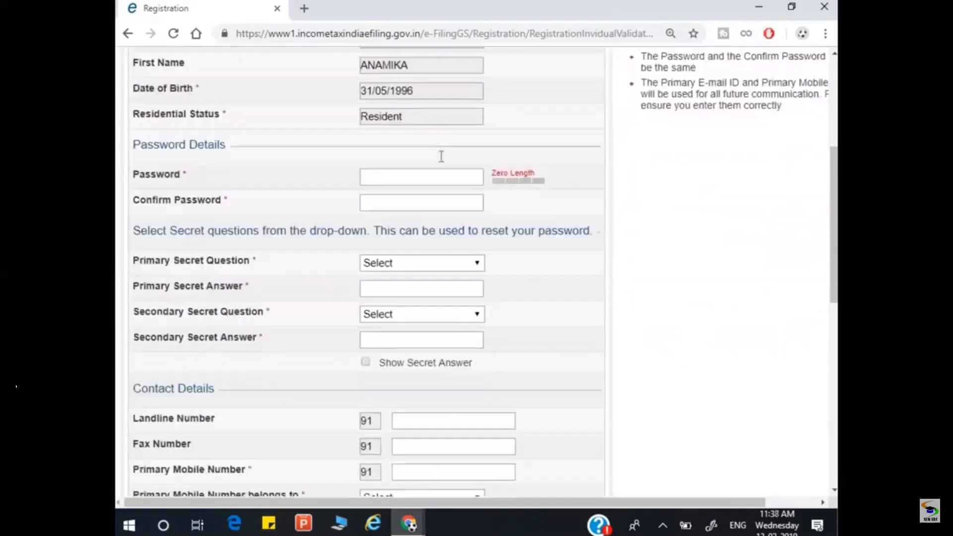
click(414, 122)
click(602, 513)
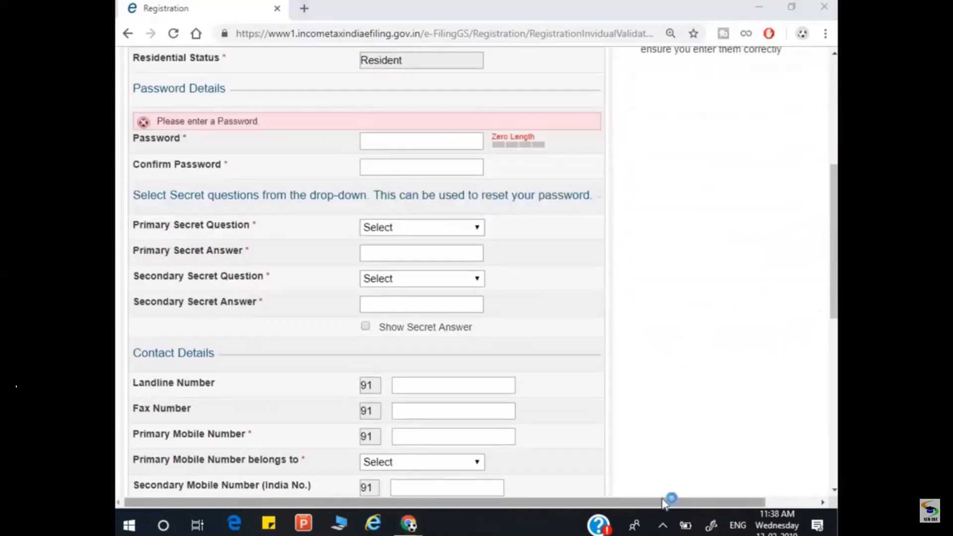
drag(671, 501, 716, 501)
scroll(699, 309, up, 3)
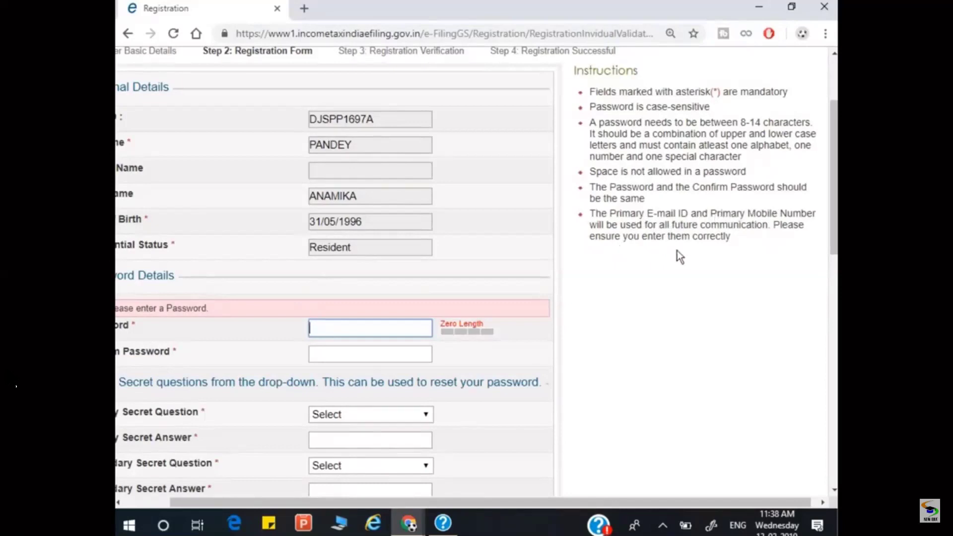
drag(543, 503, 445, 503)
Step: Enter the account password in the Password field, fixing a typo
click(385, 325)
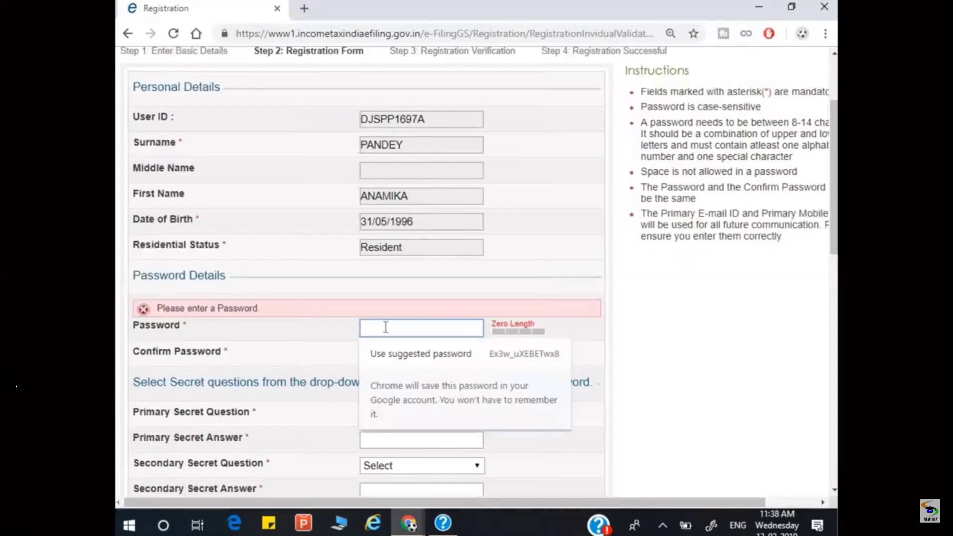
text(•••••••)
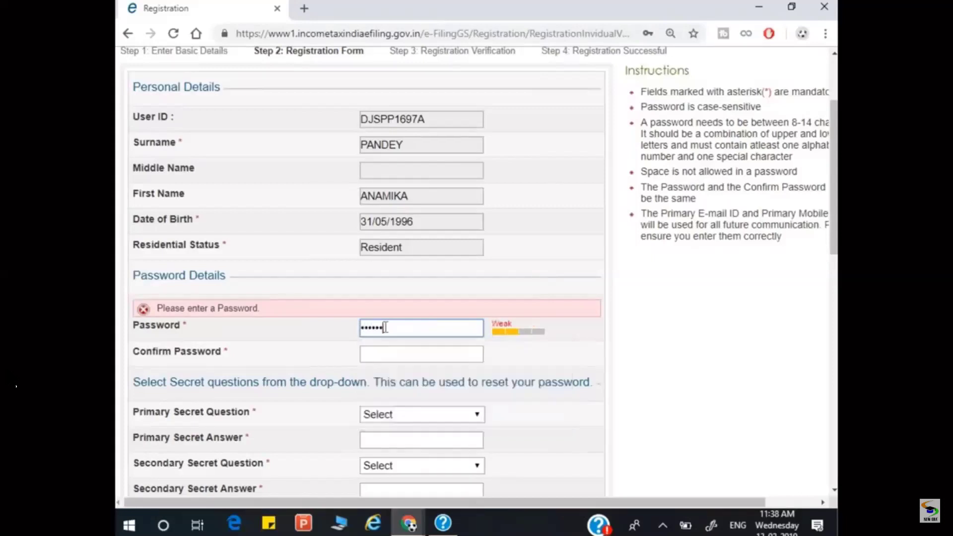
key(BackSpace)
key(BackSpace)
key(BackSpace)
key(BackSpace)
key(BackSpace)
key(BackSpace)
key(BackSpace)
text(•)
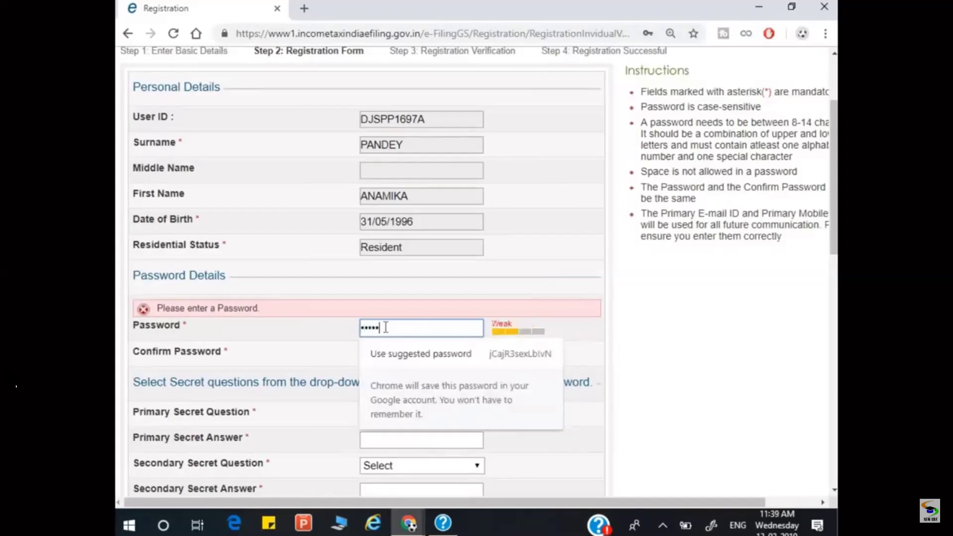
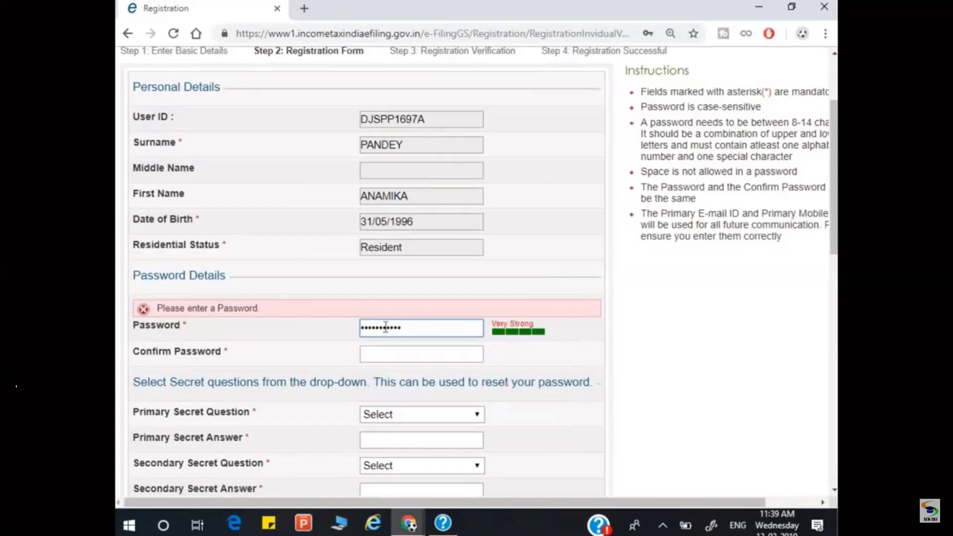
Step: Retype the same password in Confirm Password so it shows as Confirmed
click(381, 354)
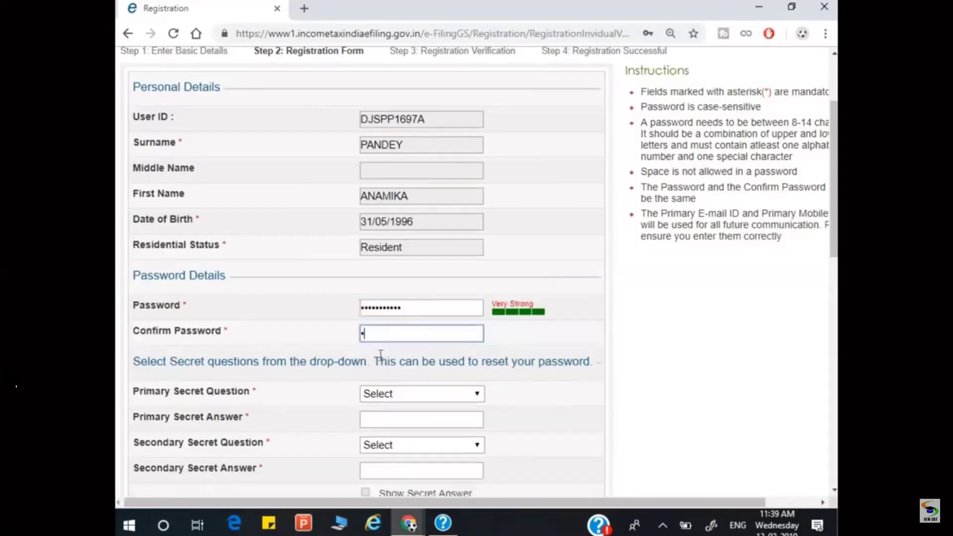
key(BackSpace)
key(BackSpace)
key(BackSpace)
key(BackSpace)
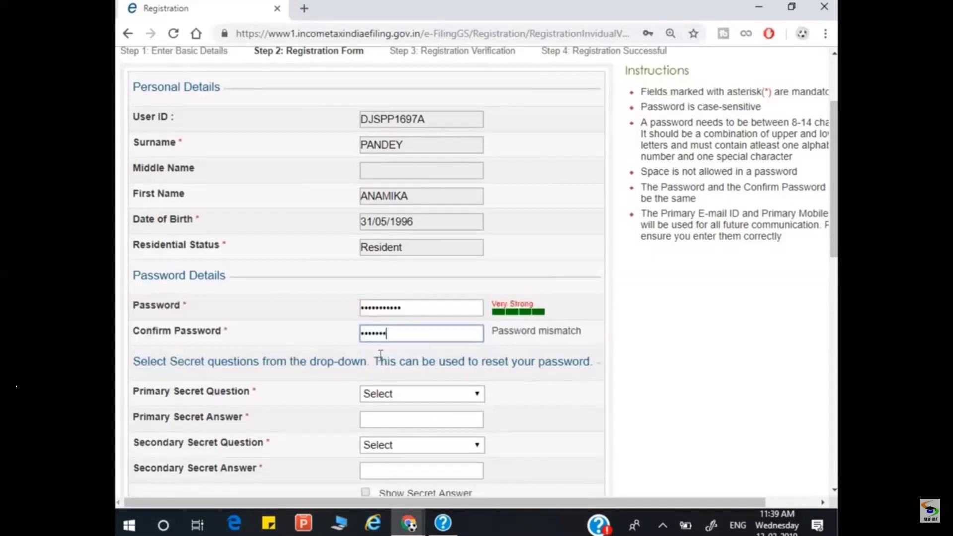
scroll(511, 350, down, 3)
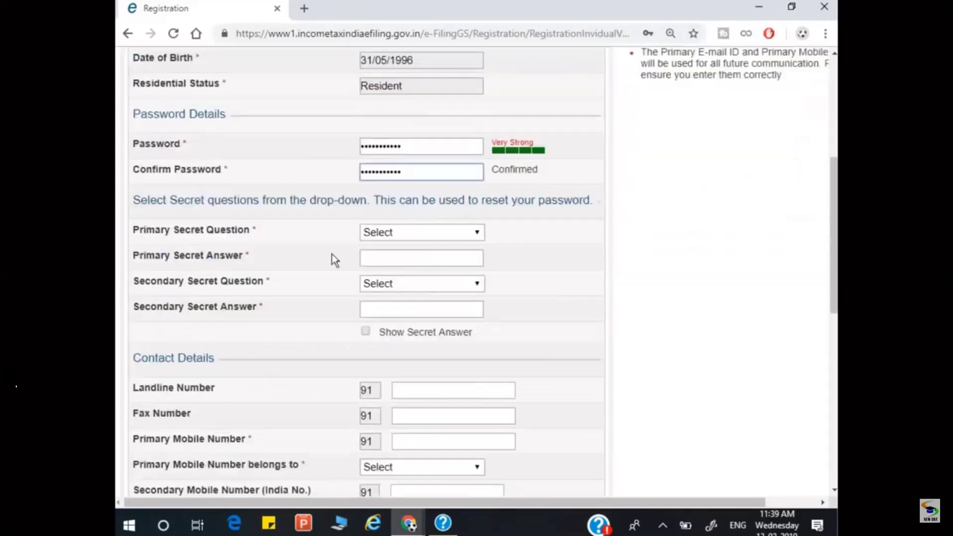
Step: Open the Primary Secret Question list and pause the video on its choices, then resume
click(414, 240)
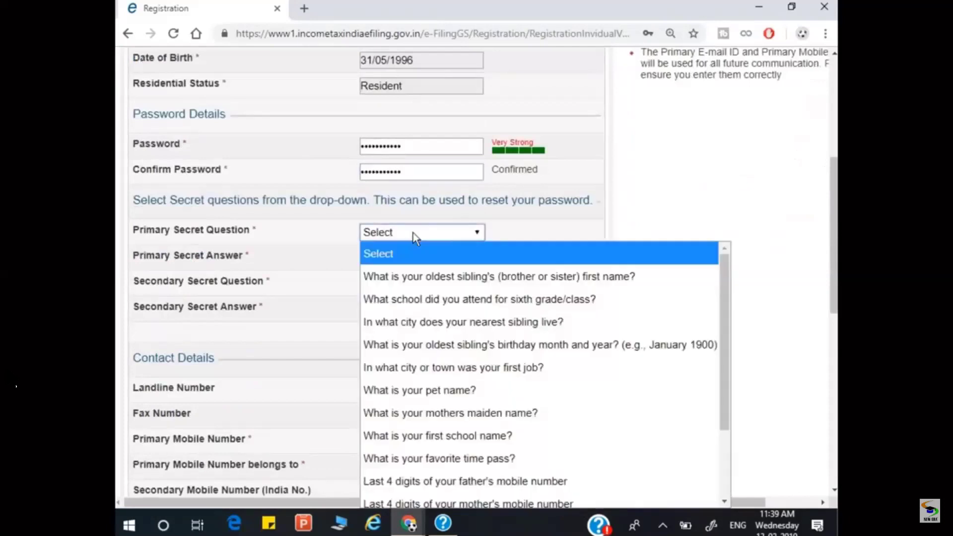
key(space)
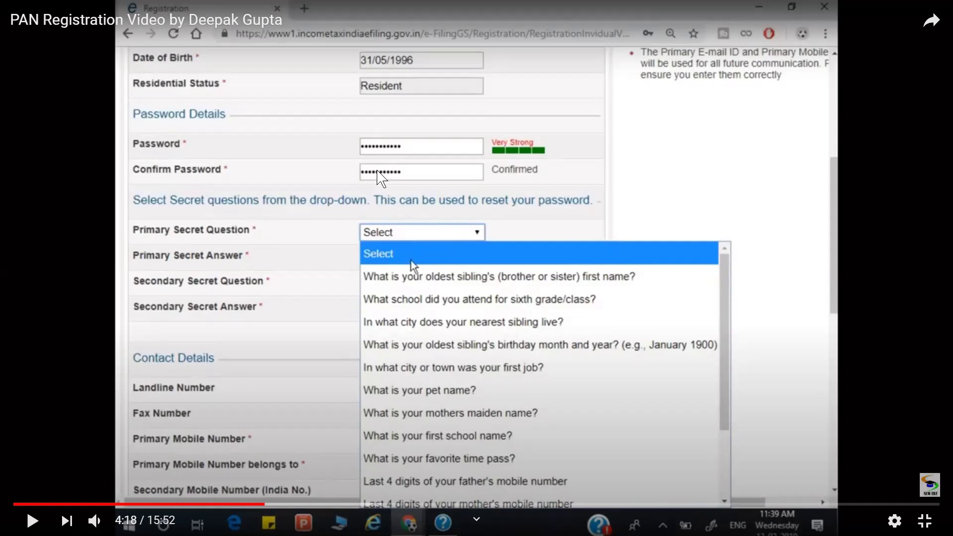
click(381, 178)
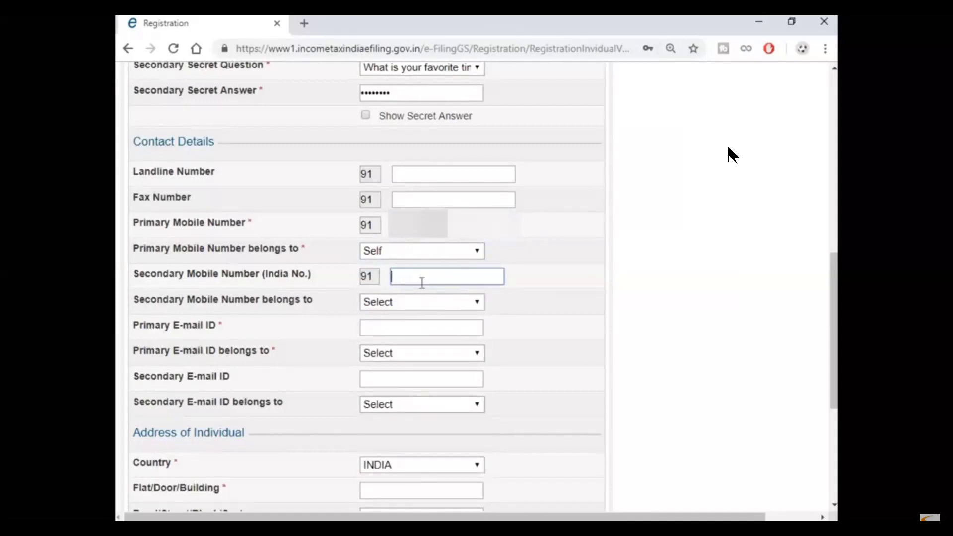
Step: Open the owner choices for the secondary mobile number
click(400, 303)
scroll(400, 274, down, 1)
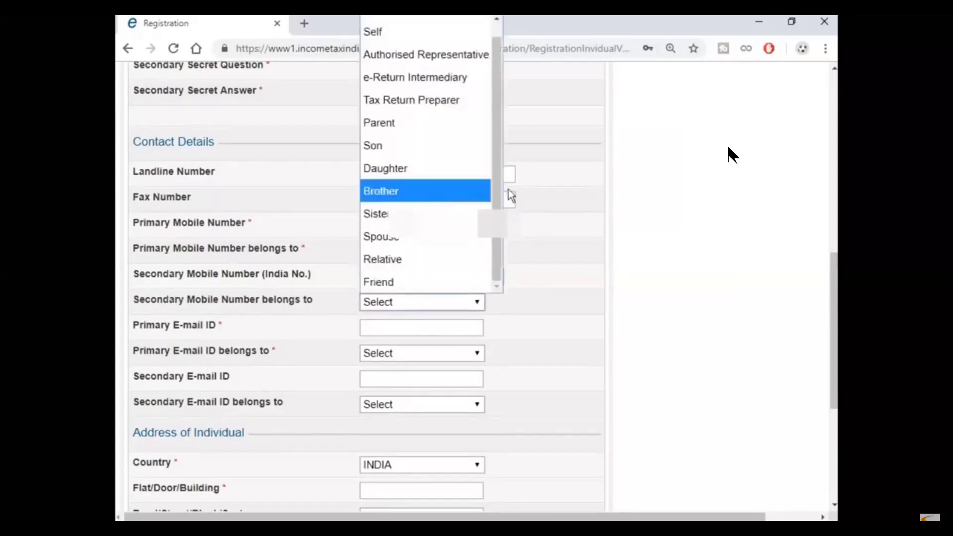
scroll(499, 169, up, 1)
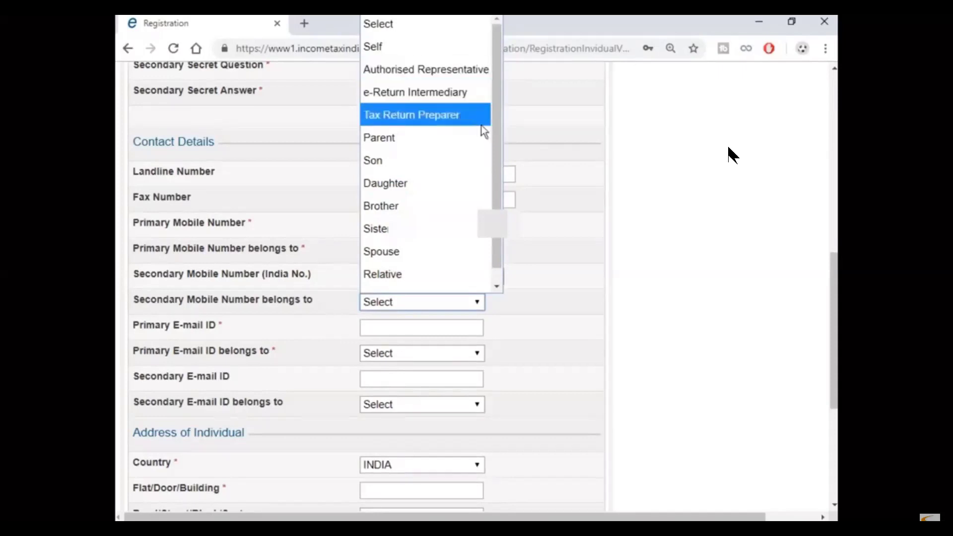
scroll(495, 142, down, 1)
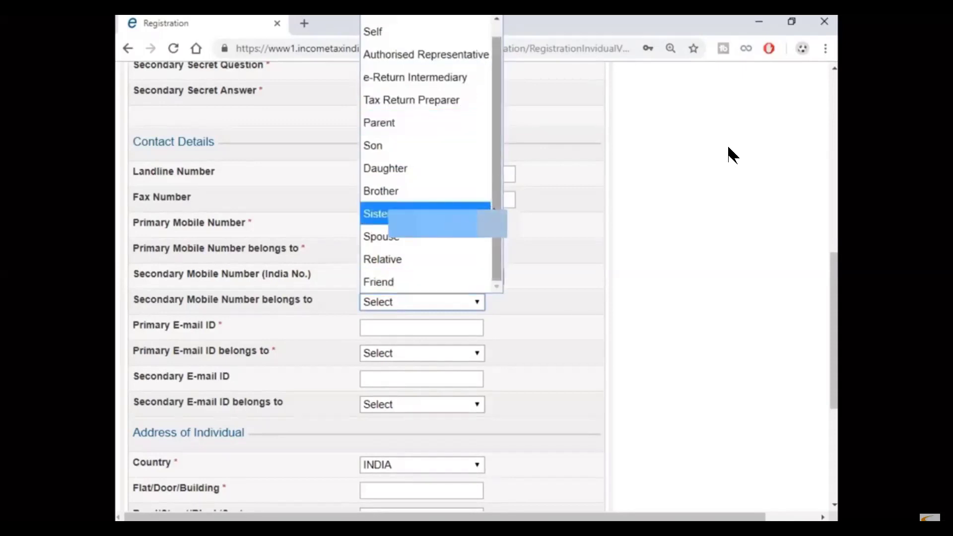
scroll(496, 164, up, 1)
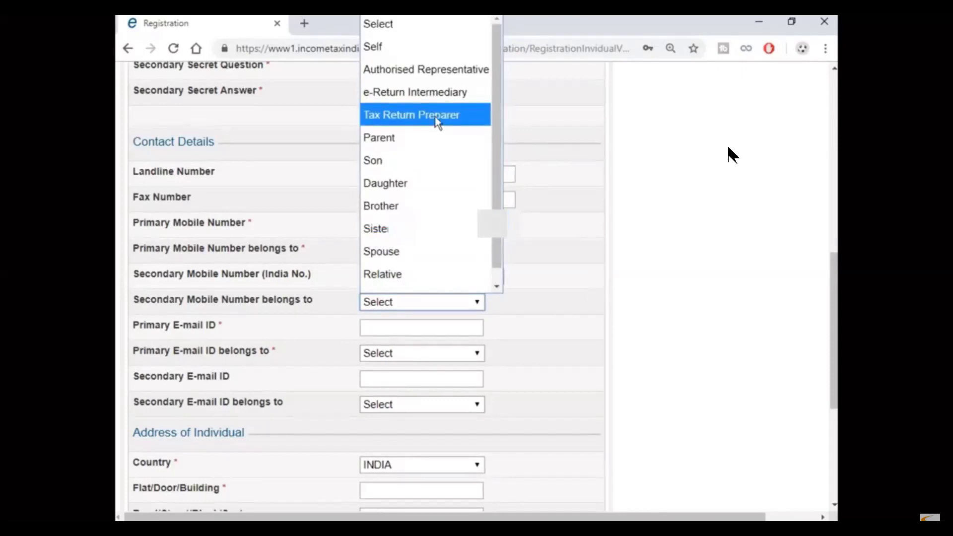
click(598, 288)
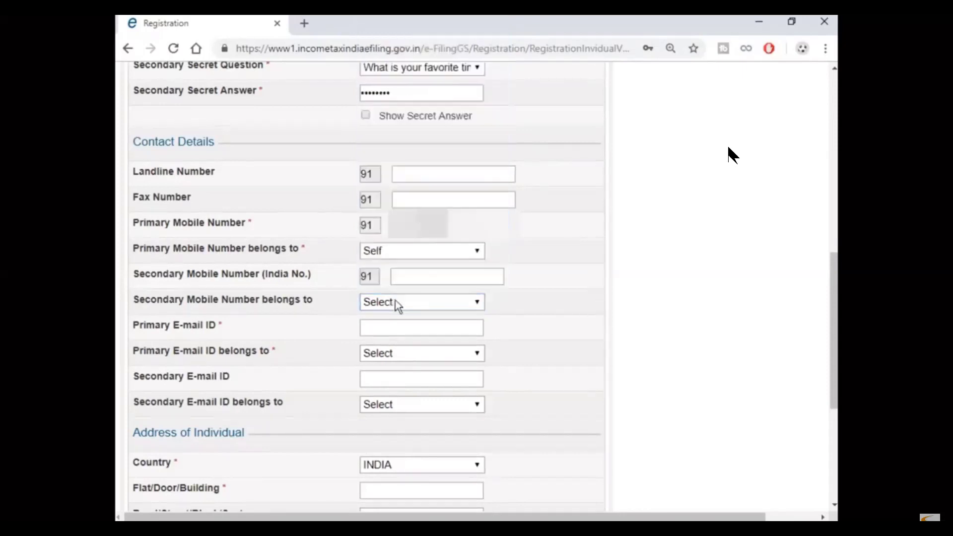
scroll(418, 266, down, 3)
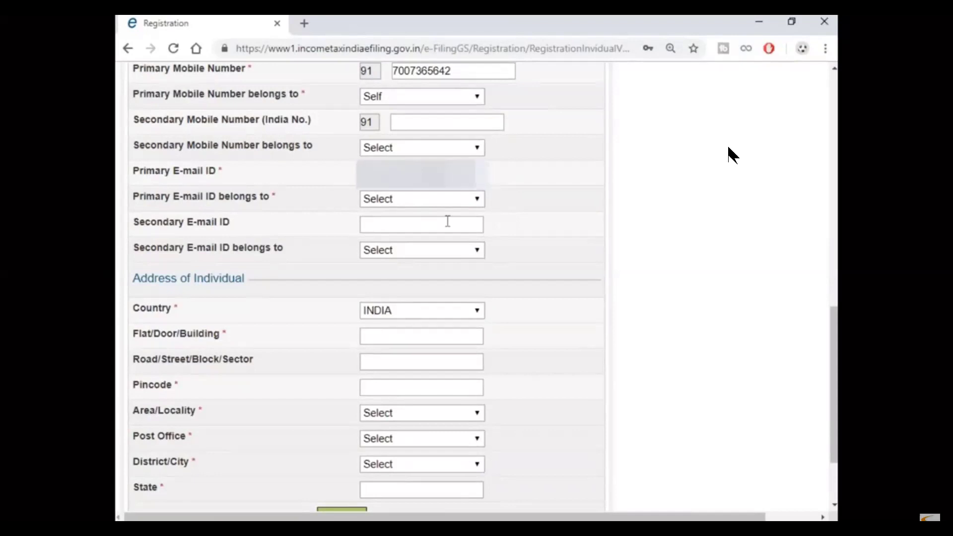
Step: Mark the primary e-mail as Self, then set post office Kunraghat H.O and district GORAKHPUR
key(Tab)
key(Down)
scroll(381, 167, down, 2)
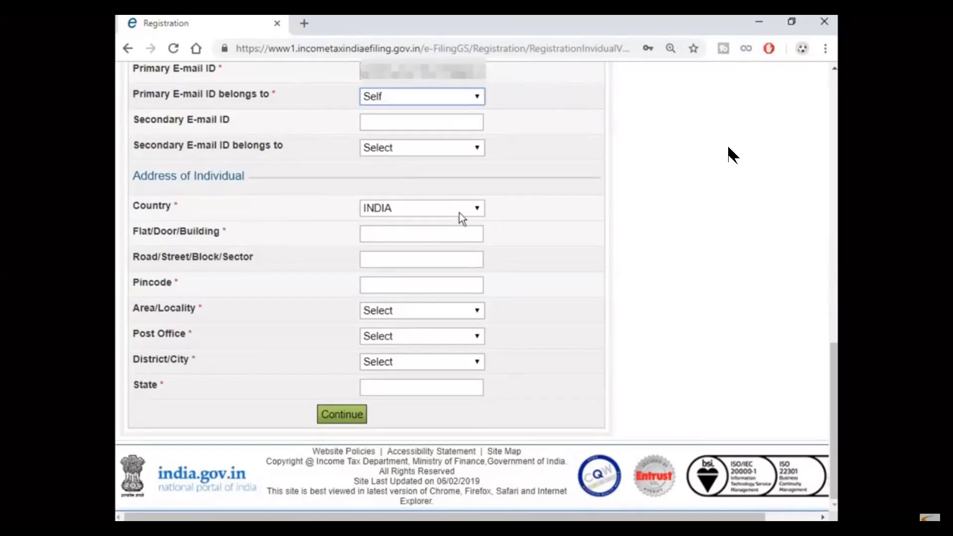
click(400, 237)
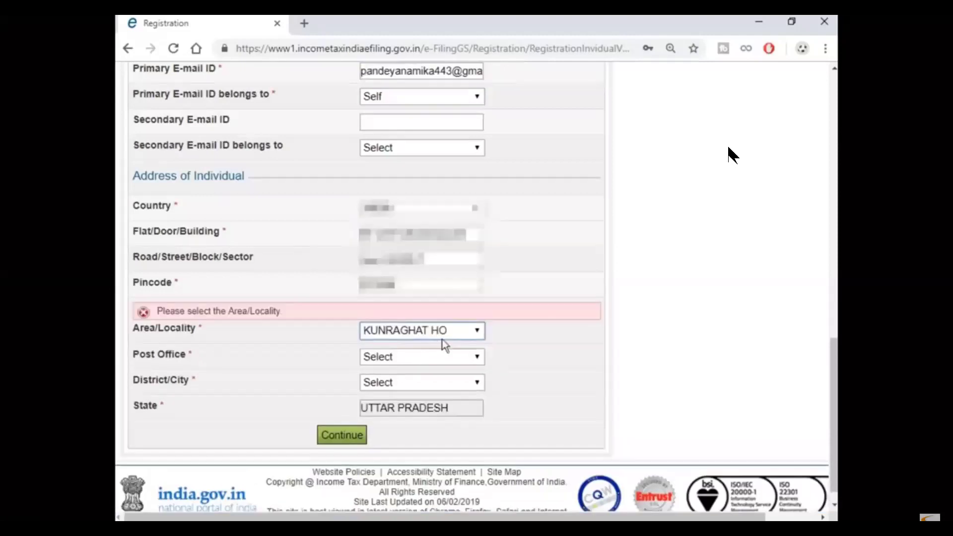
click(427, 359)
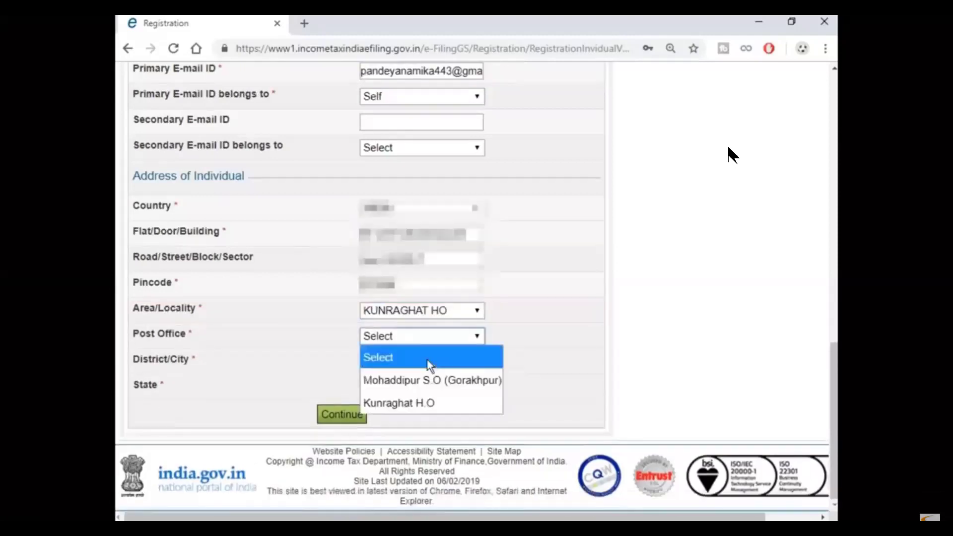
click(426, 403)
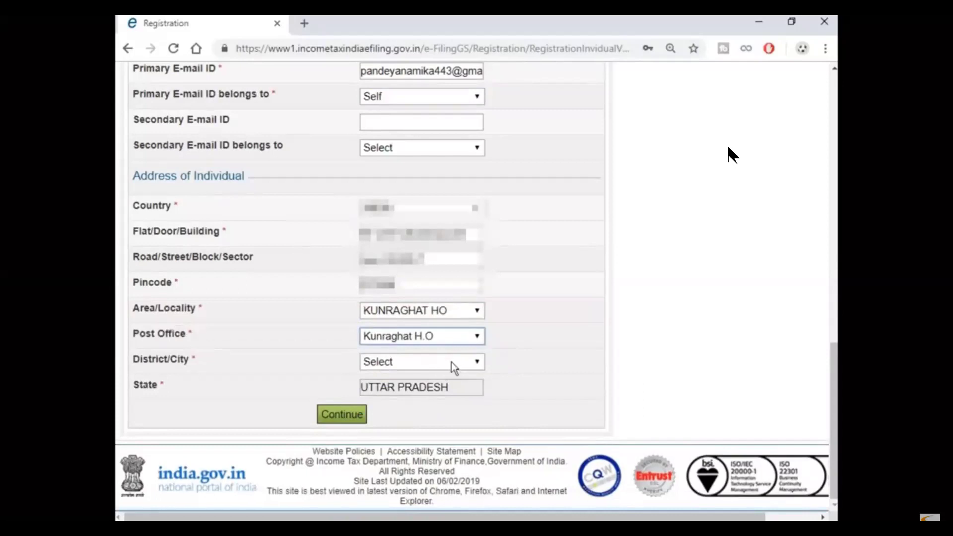
click(453, 372)
click(441, 407)
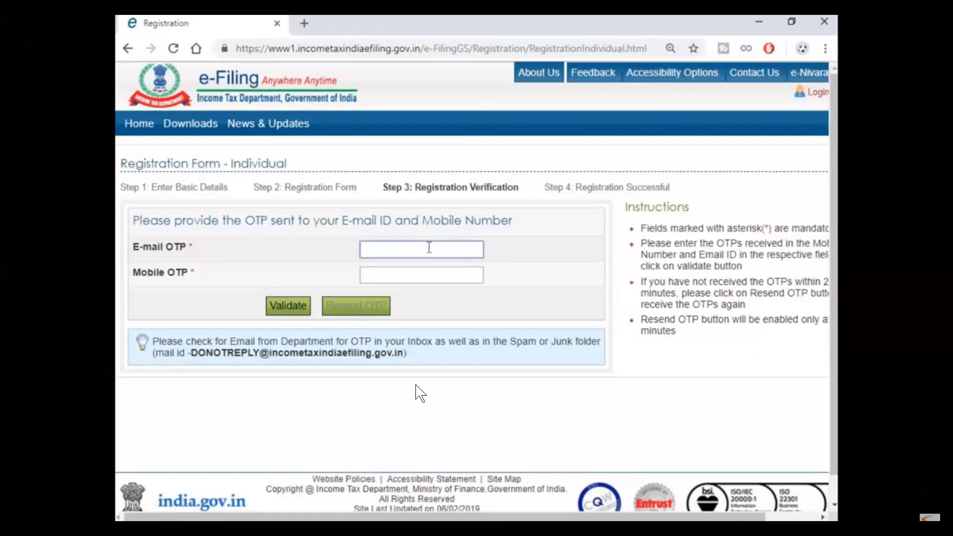
Step: Enter the e-mail OTP, correcting a mistake, then the mobile OTP, and validate both
click(414, 275)
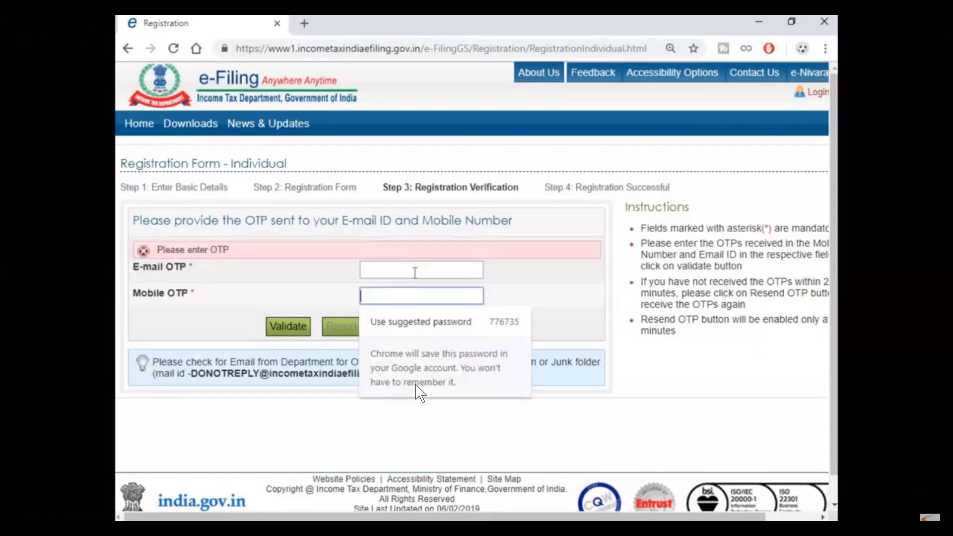
click(412, 271)
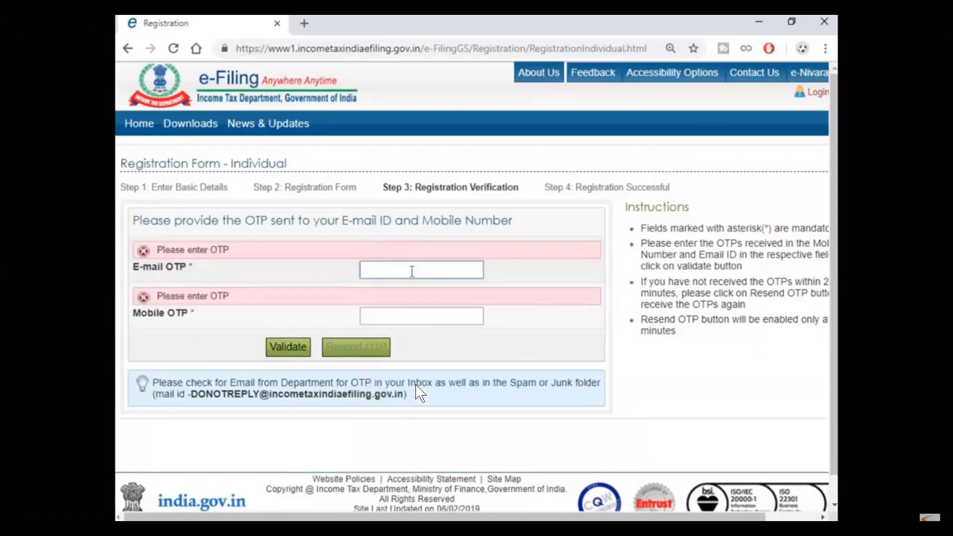
text(******)
key(BackSpace)
key(BackSpace)
key(BackSpace)
key(BackSpace)
key(BackSpace)
key(BackSpace)
text(******)
click(409, 318)
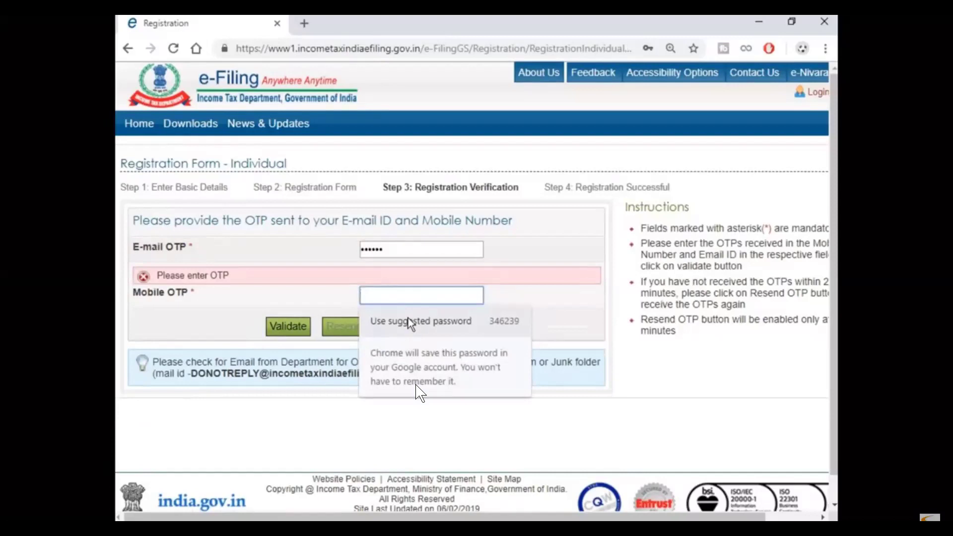
text(******)
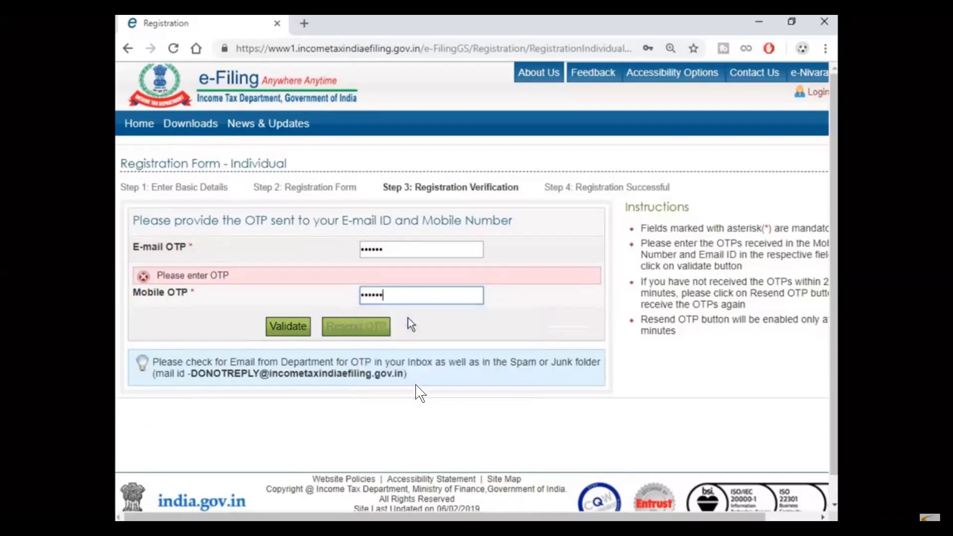
click(294, 330)
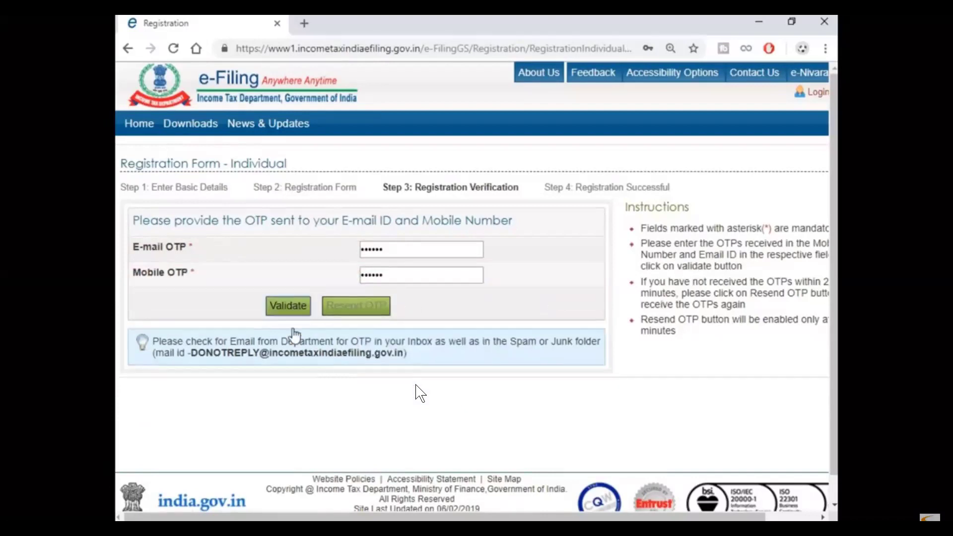
click(291, 308)
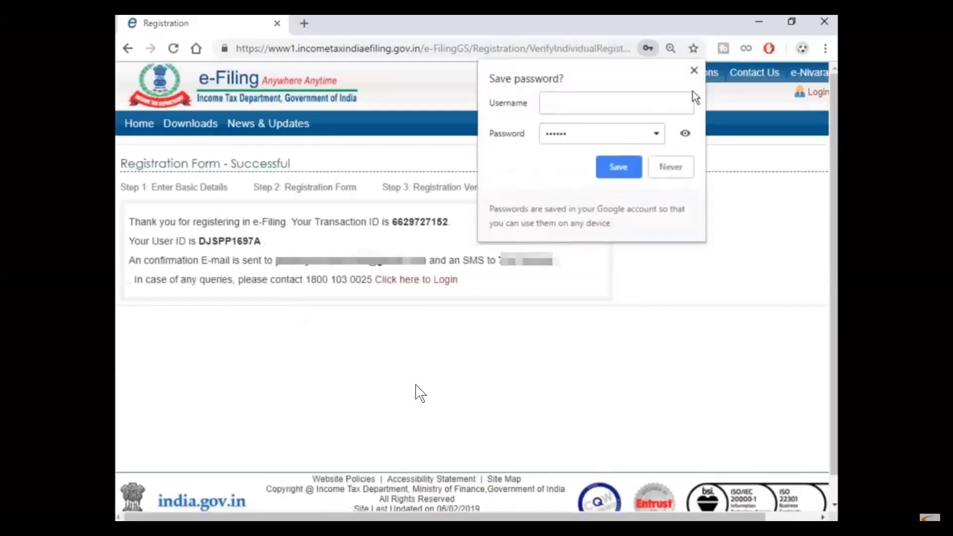
Step: Close Chrome's save-password offer and continue from the success page to the e-Filing Login page
click(694, 71)
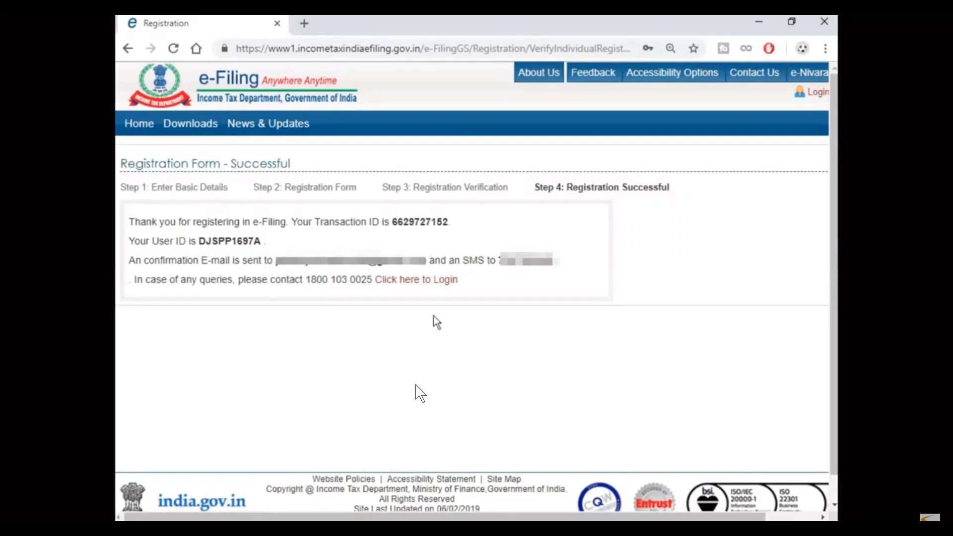
click(418, 283)
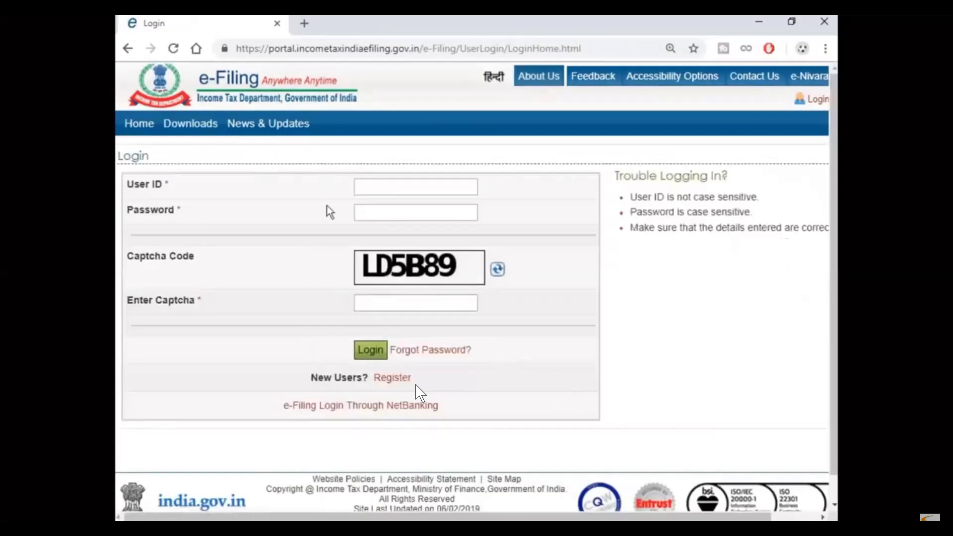
Step: Go back to the e-Filing homepage, past the warning, and reach the login page
click(135, 126)
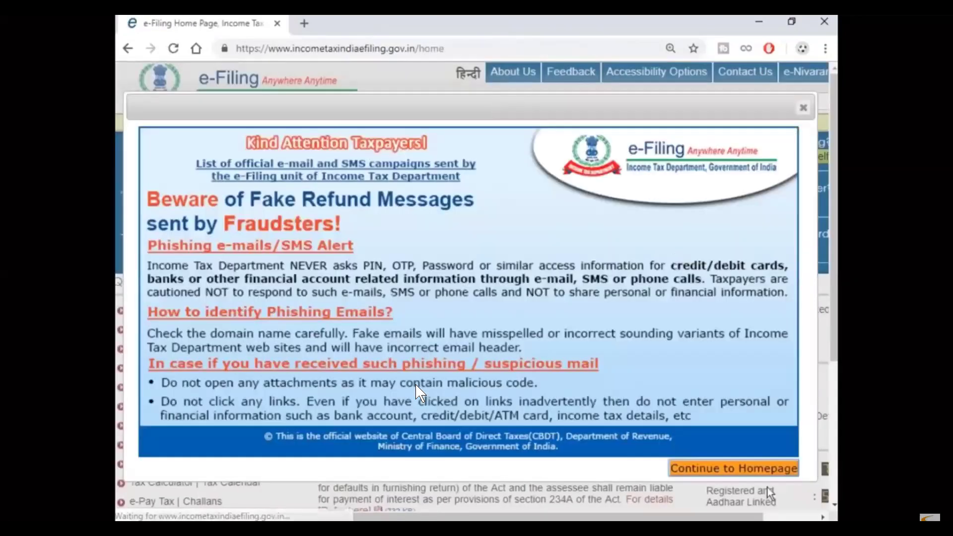
click(761, 469)
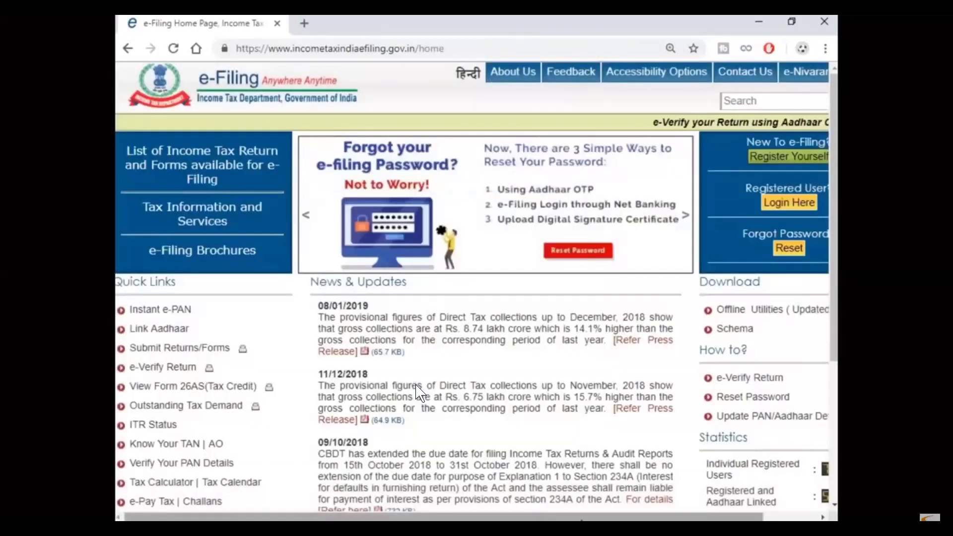
scroll(415, 392, right, 2)
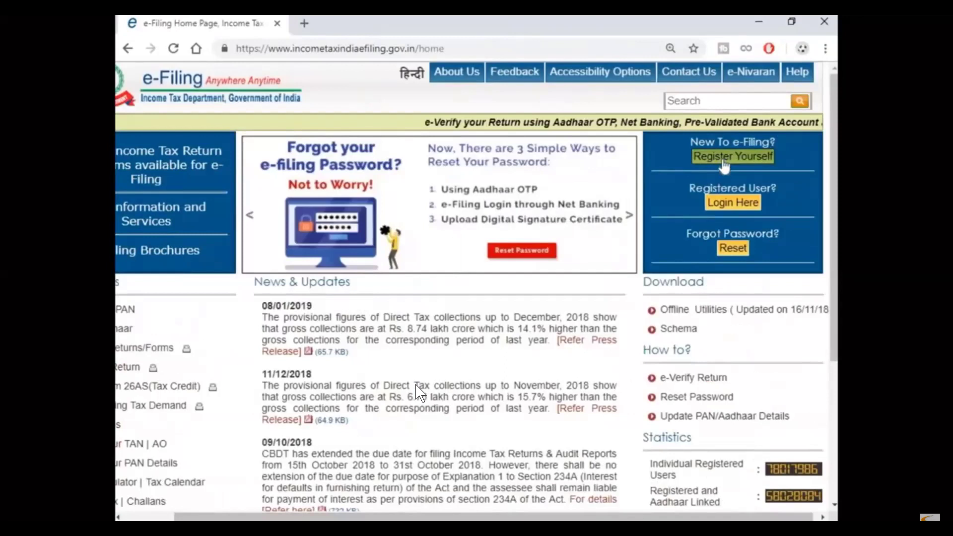
click(731, 209)
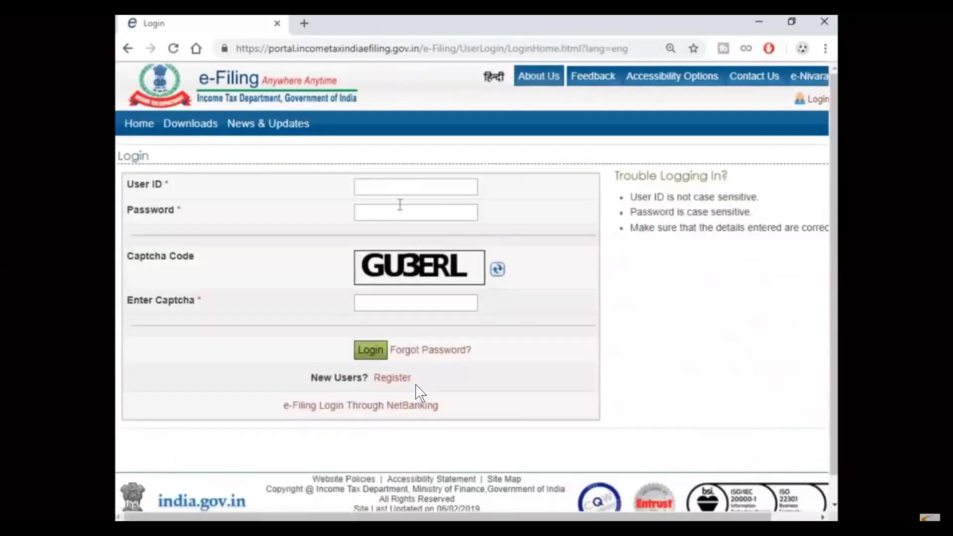
Step: Log in with the portal user ID, the account password and the displayed captcha
click(402, 188)
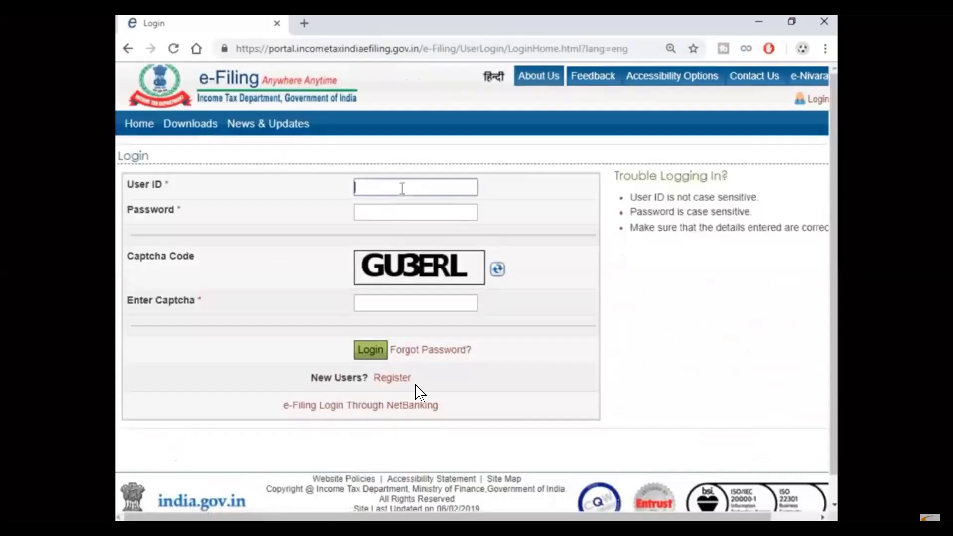
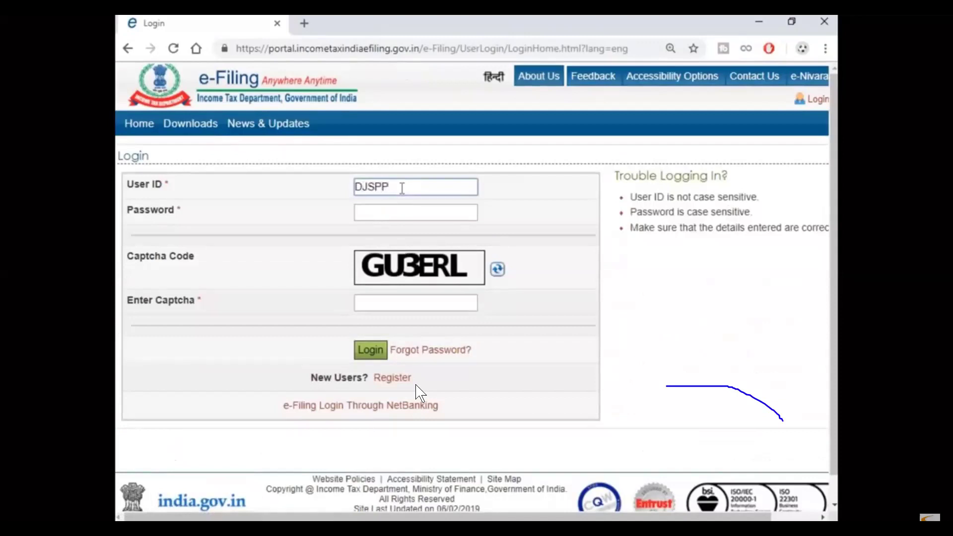
click(398, 211)
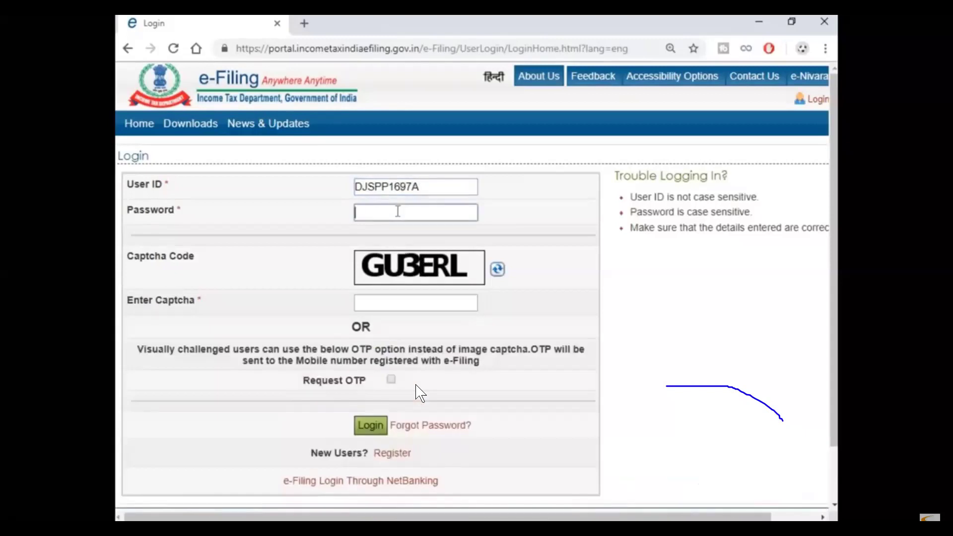
text(•••••••••)
click(400, 304)
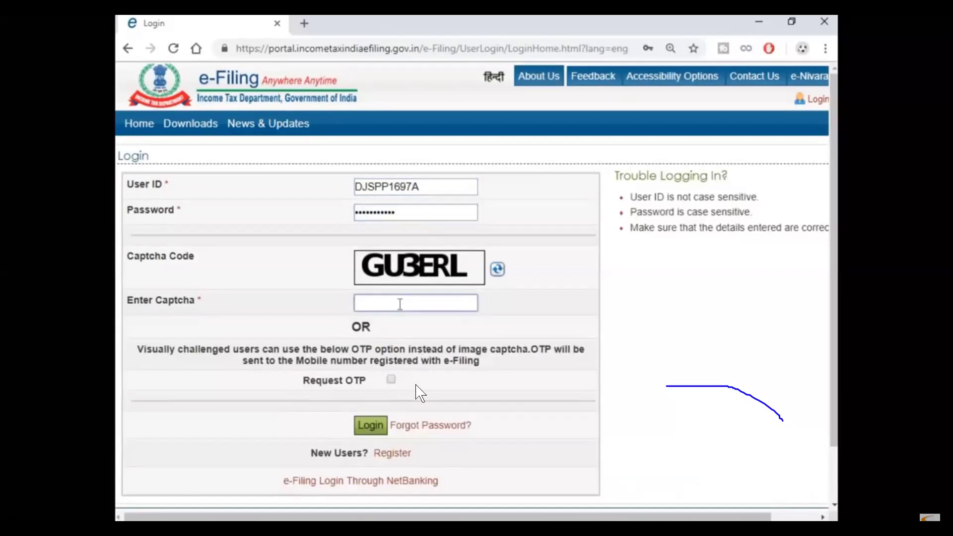
text(GU3ERL)
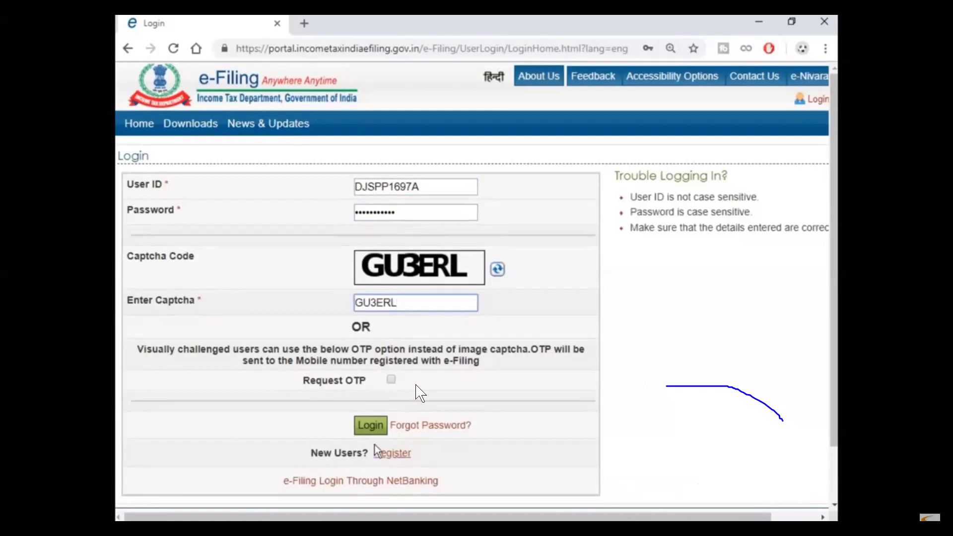
click(376, 429)
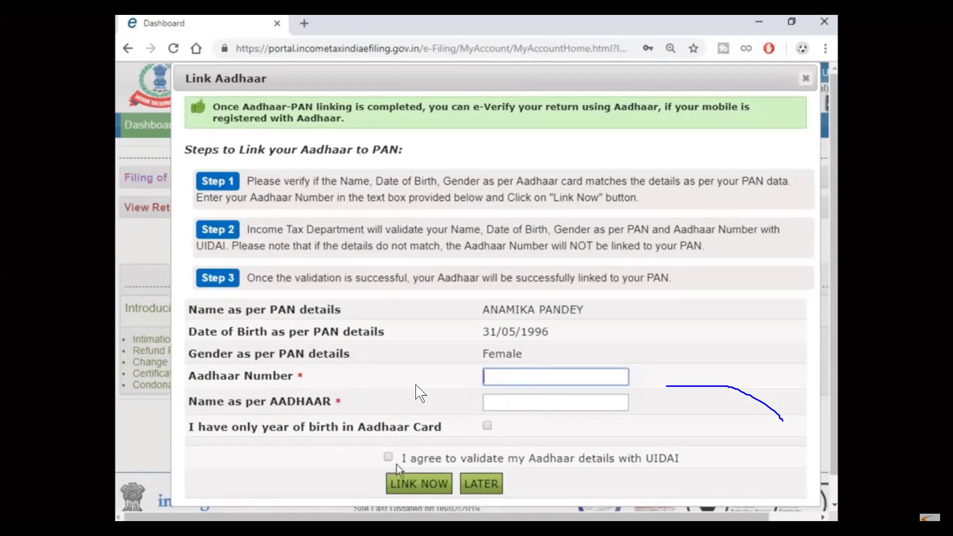
Step: Try linking Aadhaar, then choose LATER to dismiss the Link Aadhaar prompt
click(416, 483)
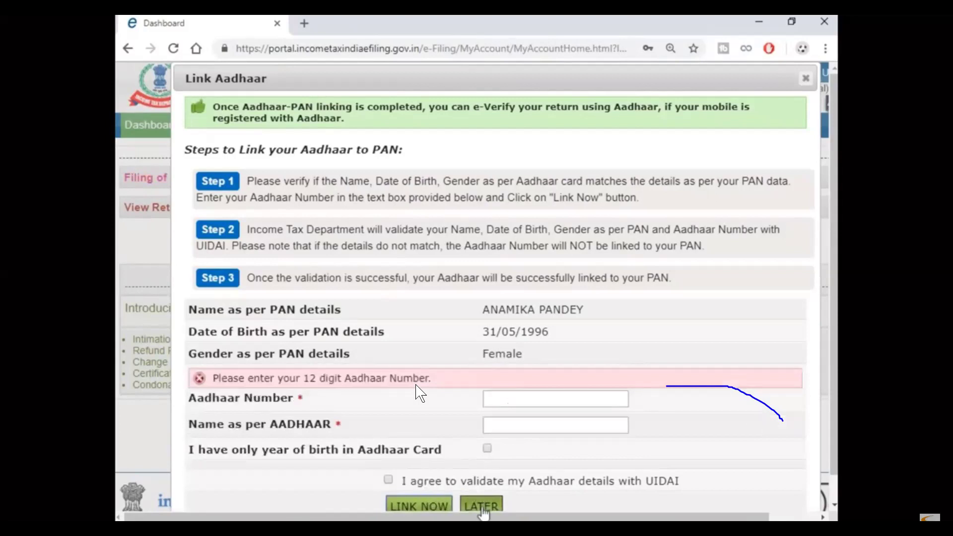
click(481, 506)
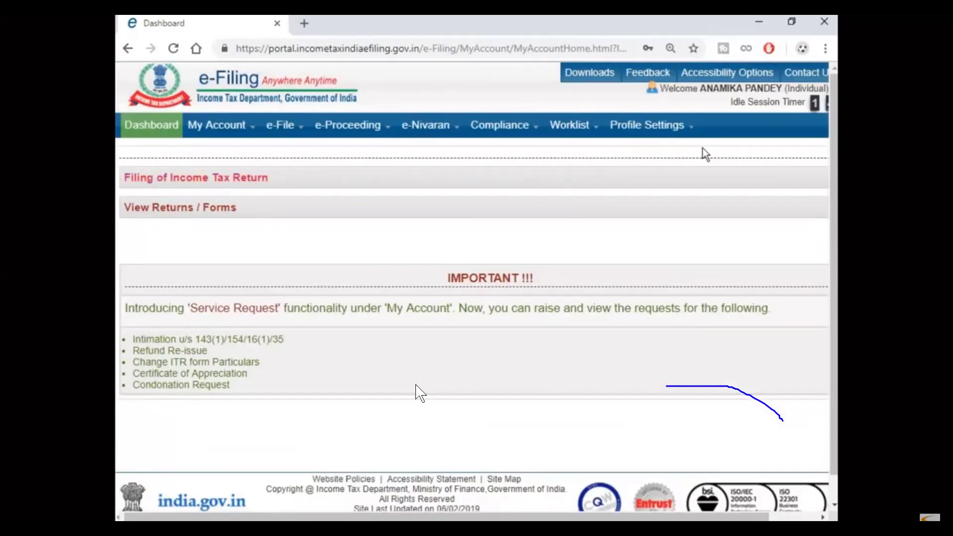
Step: Open the Income Tax Return page for ITR-1, 2018-19, and choose Prepare and Submit Online
drag(457, 518, 504, 518)
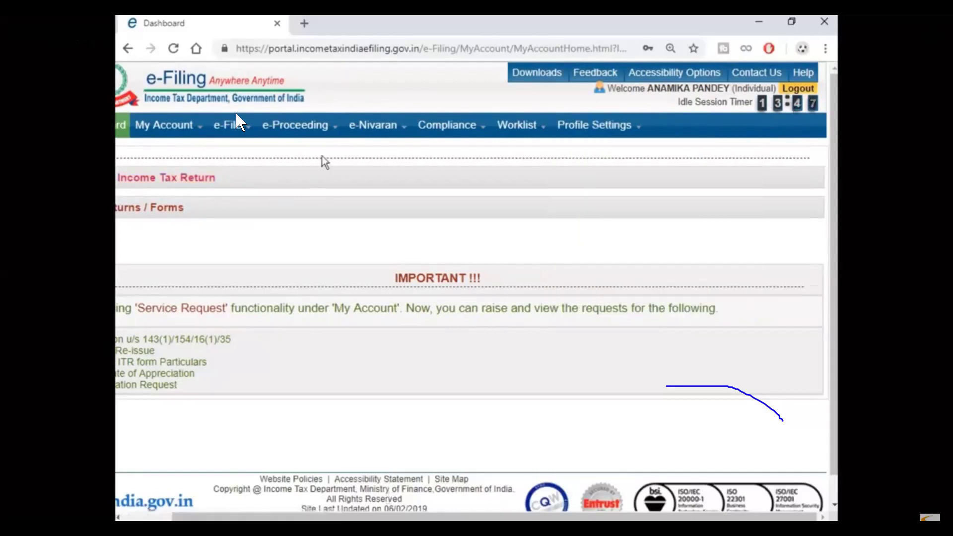
click(175, 182)
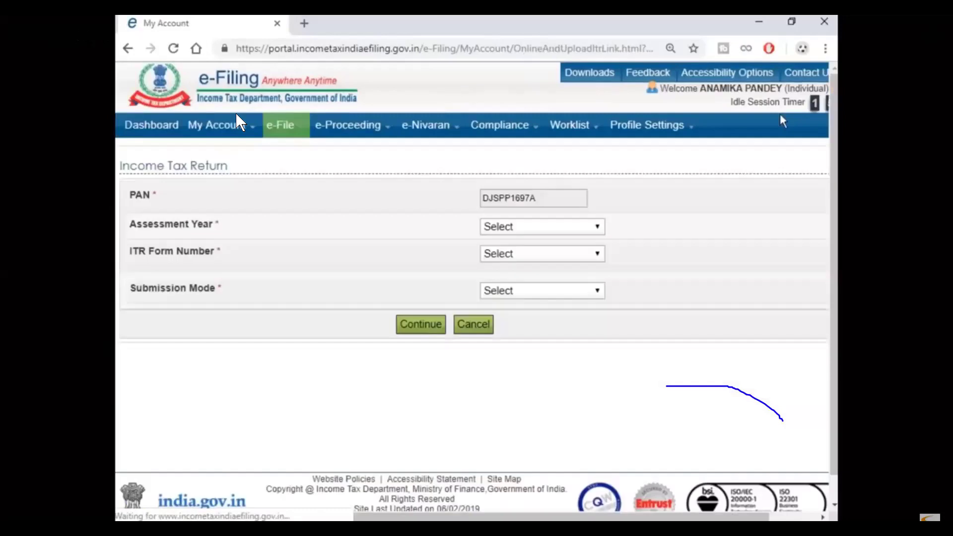
scroll(237, 113, right, 3)
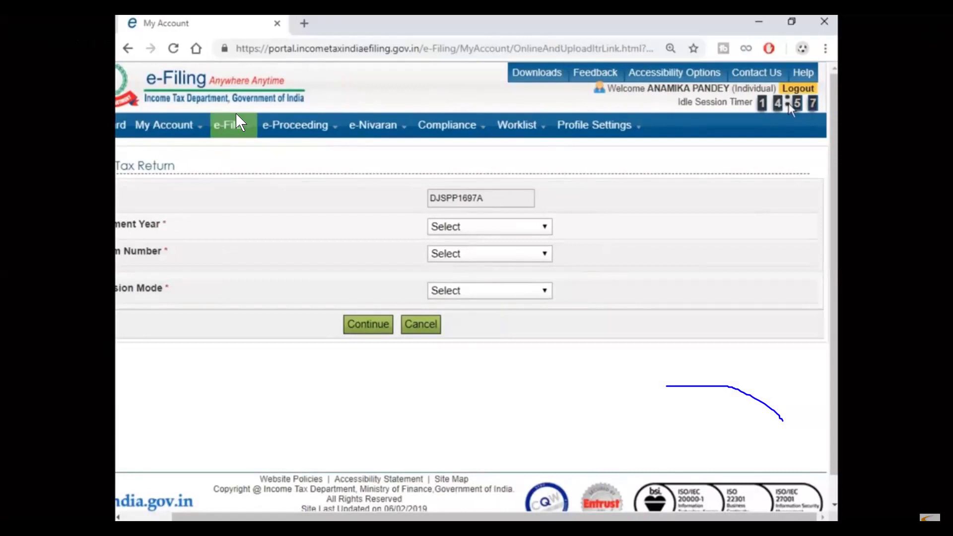
mouse_move(396, 371)
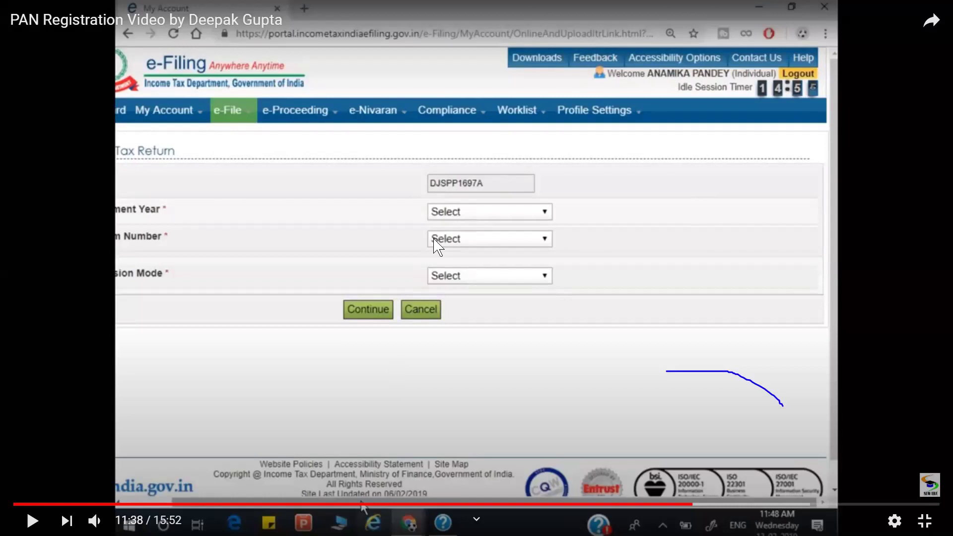
click(297, 391)
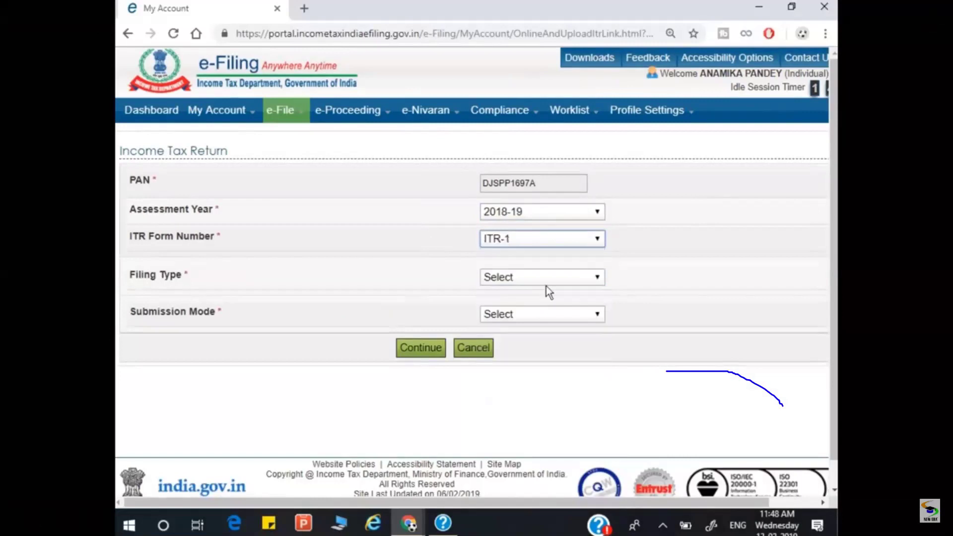
click(555, 319)
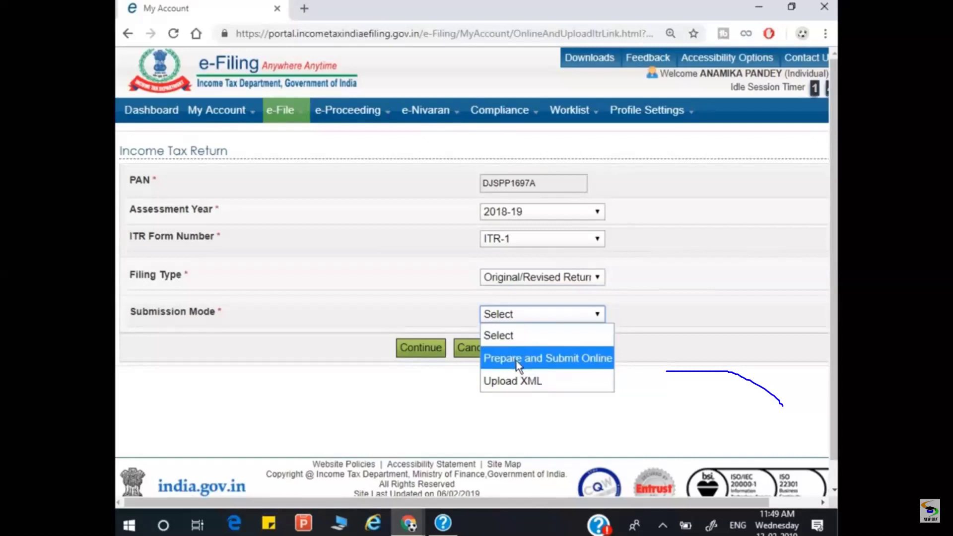
click(517, 359)
Step: Scroll through the ITR-1 form's prefill and verification options, leaving 'e-Verify later' selected
scroll(517, 359, down, 5)
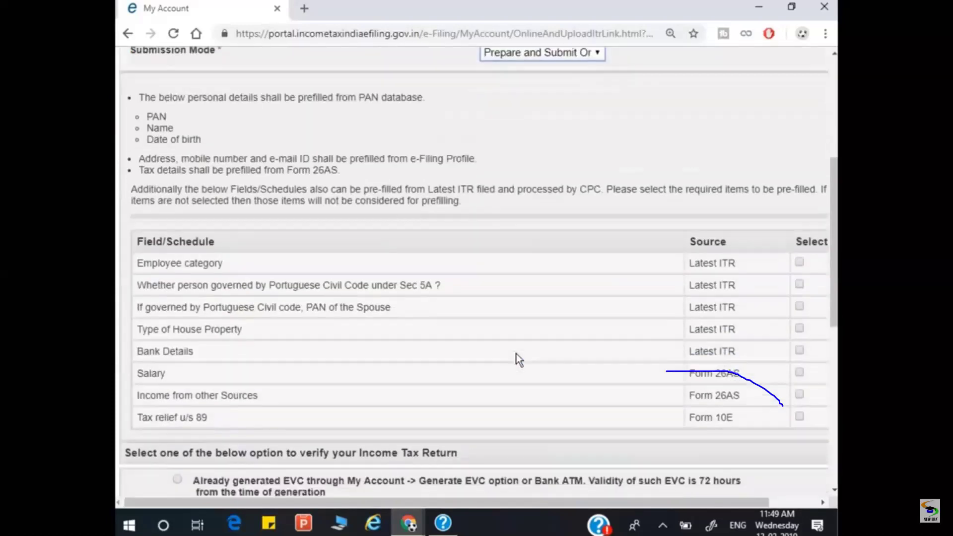
scroll(516, 353, down, 7)
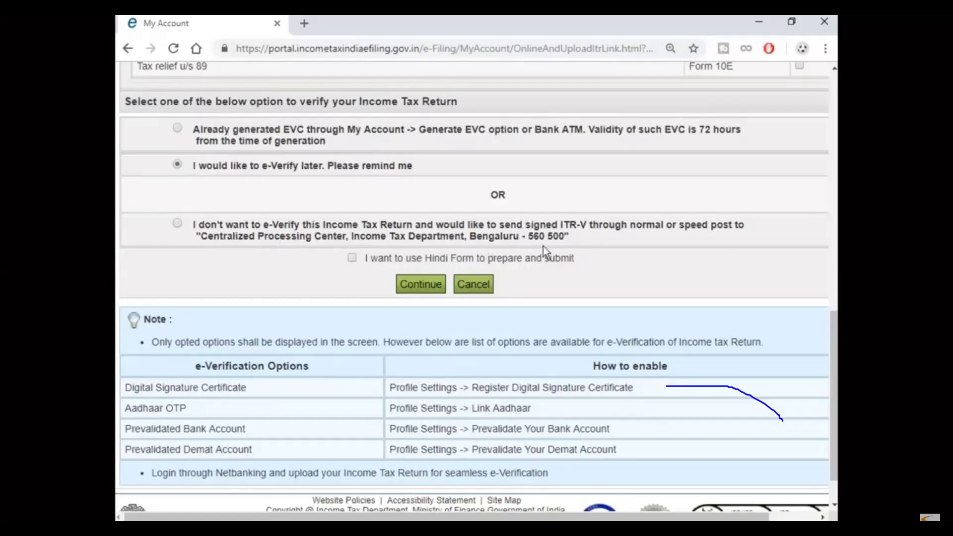
scroll(543, 246, up, 1)
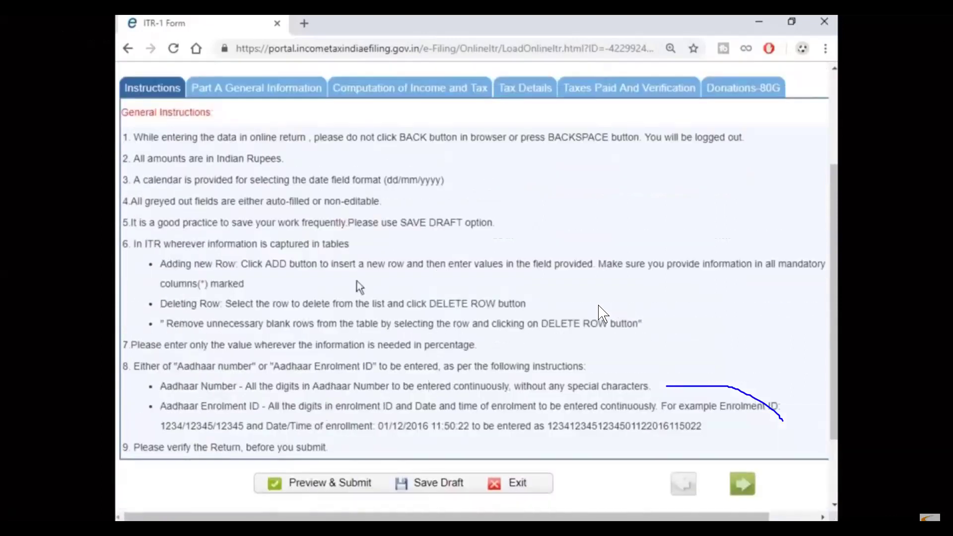
mouse_move(598, 303)
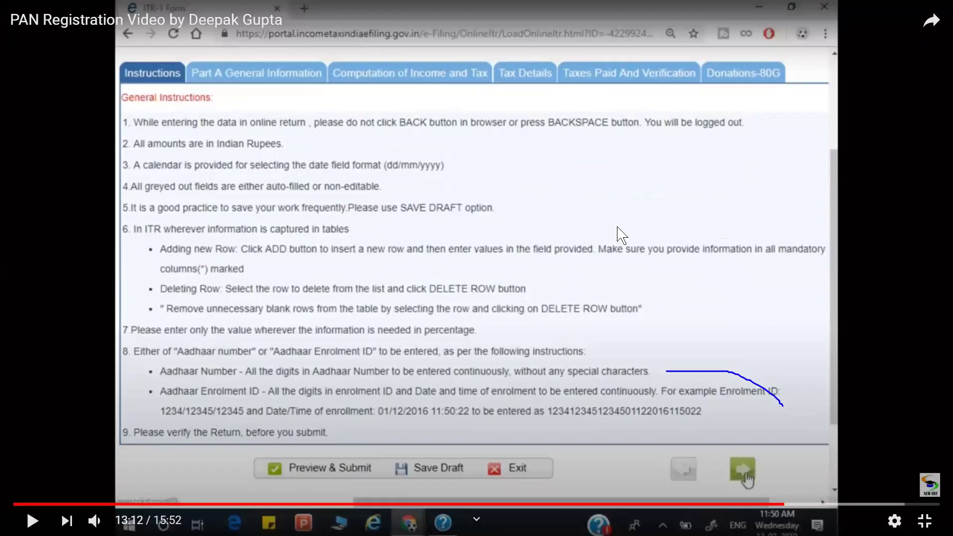
mouse_move(476, 94)
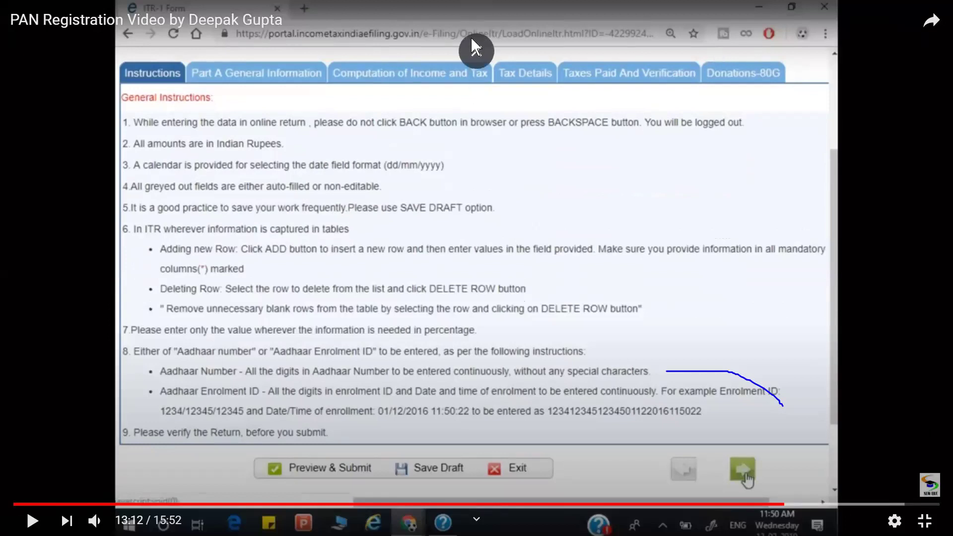